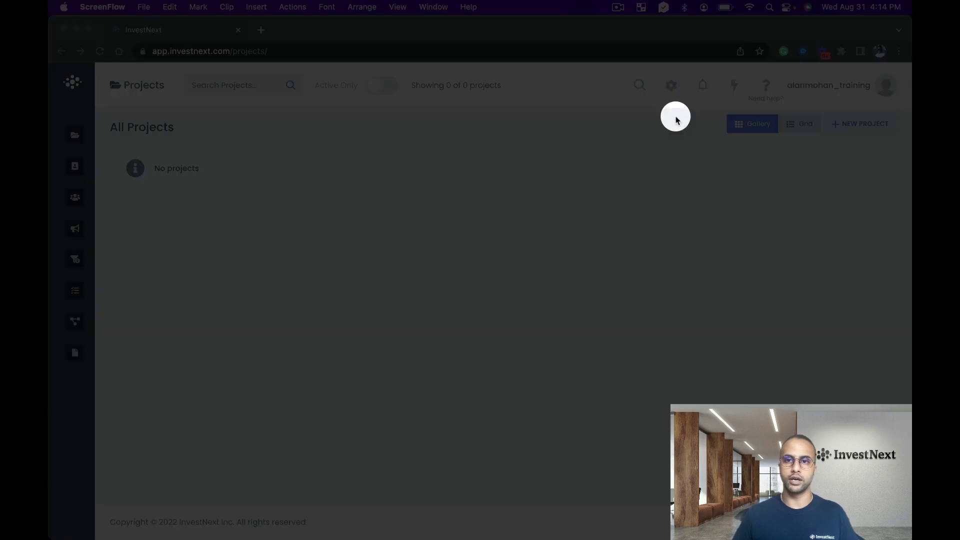
Step: Go to Settings > Investor Portal and scroll down to the Logo and Background Image fields
click(671, 88)
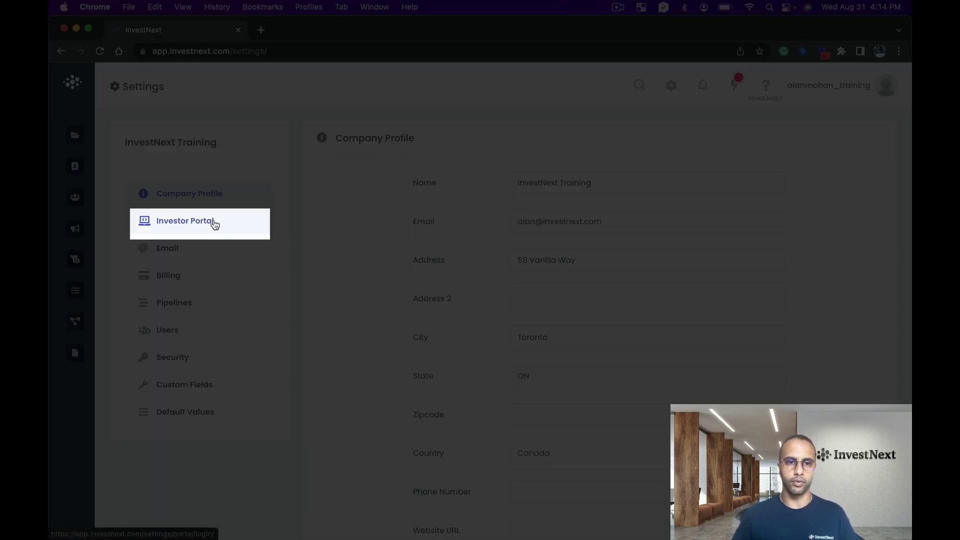
click(215, 223)
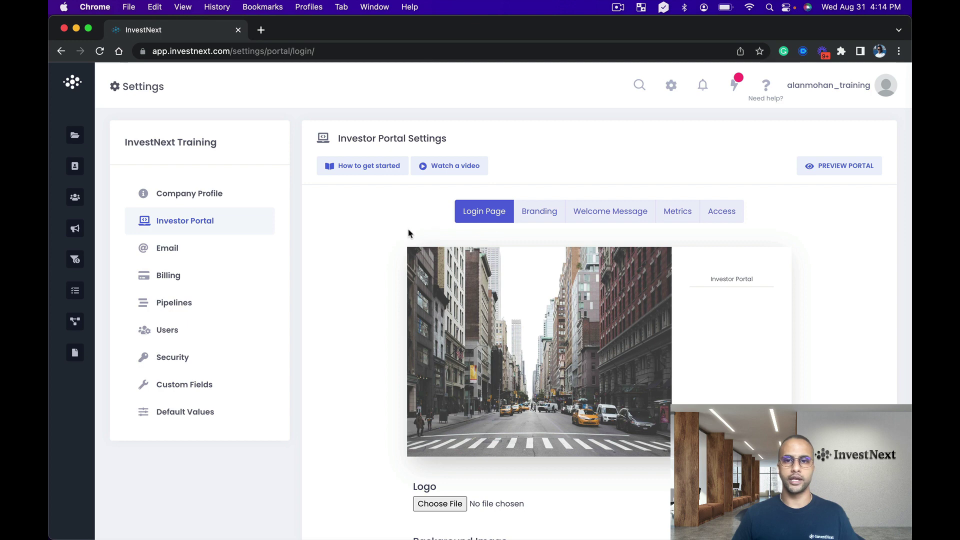
scroll(405, 233, down, 1)
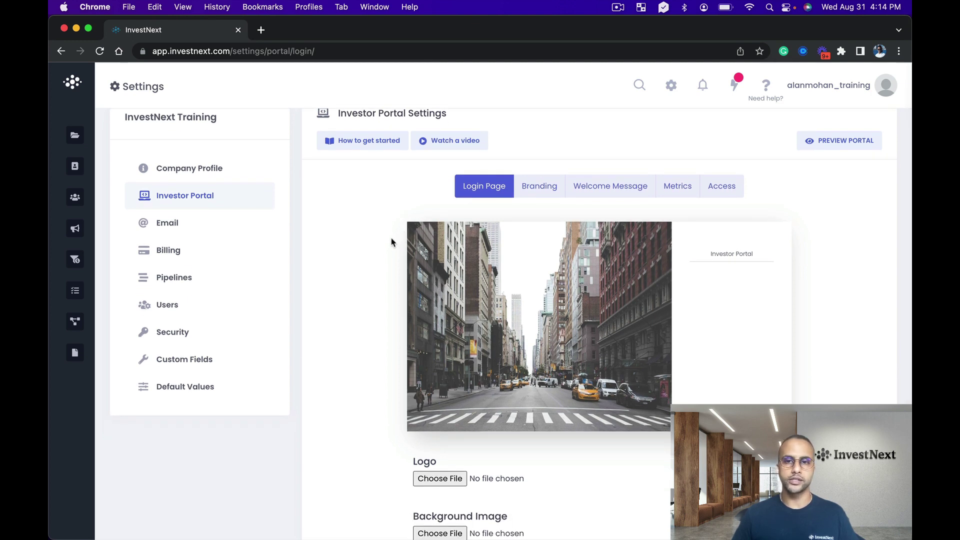
scroll(393, 240, down, 1)
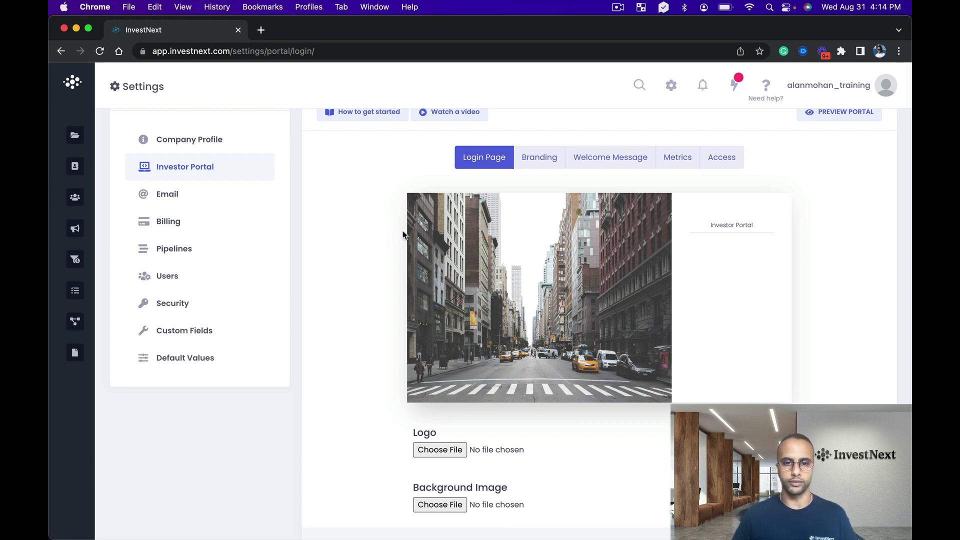
scroll(403, 235, down, 1)
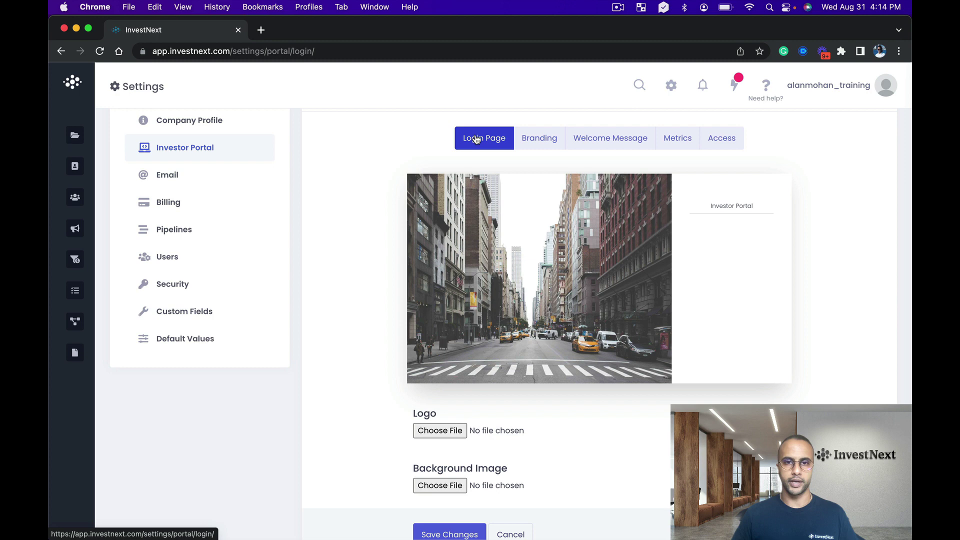
Step: Upload Alto-Group.png as the login page logo
click(444, 436)
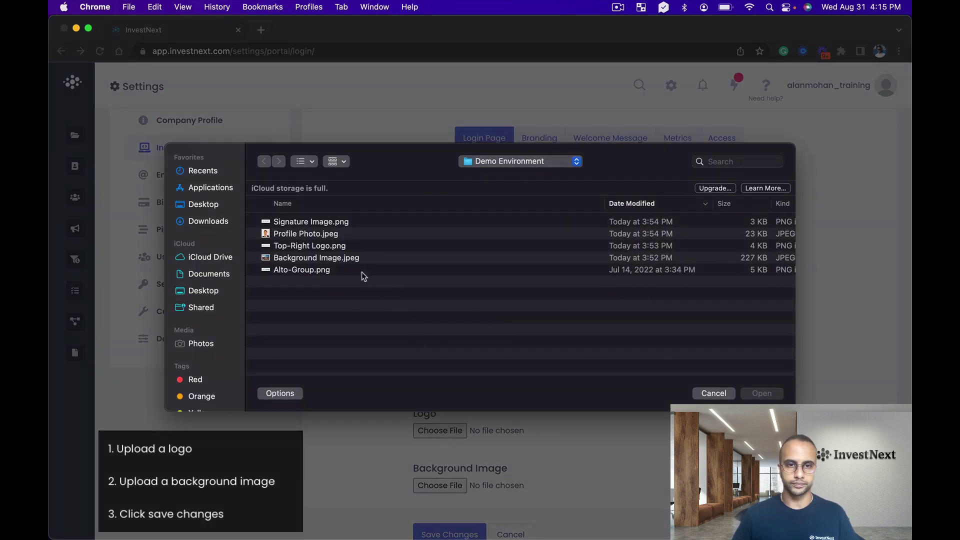
click(362, 271)
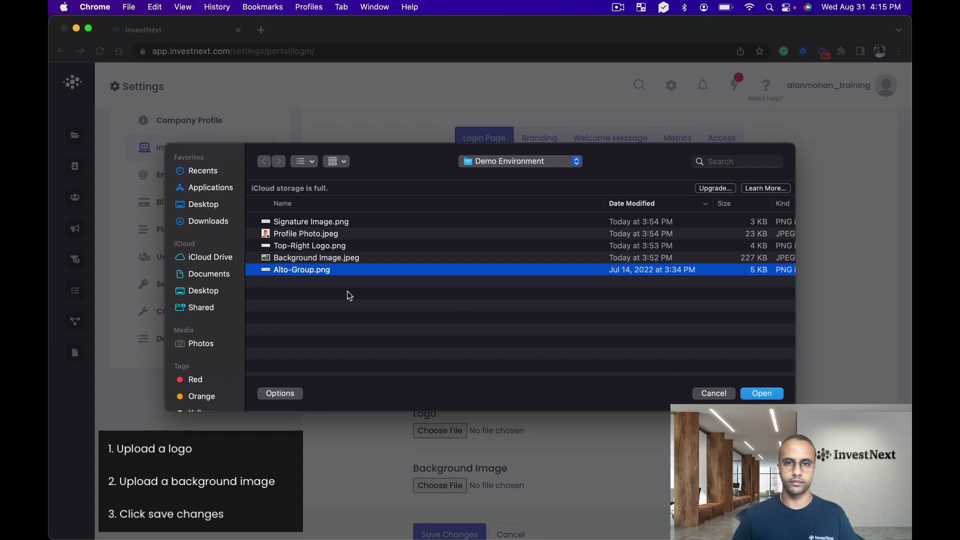
key(Return)
Step: Upload Background Image.jpeg as the login background and save the login page settings
scroll(347, 293, down, 2)
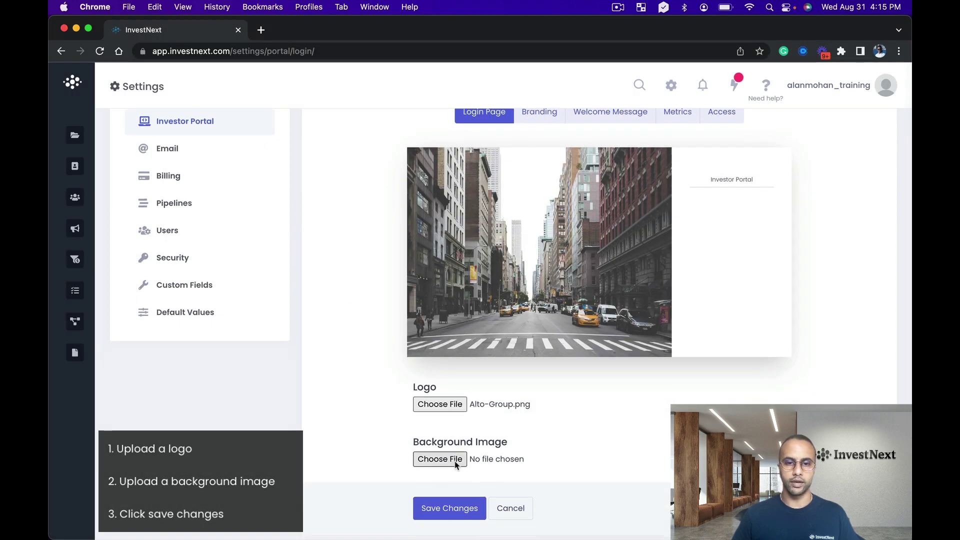
click(440, 459)
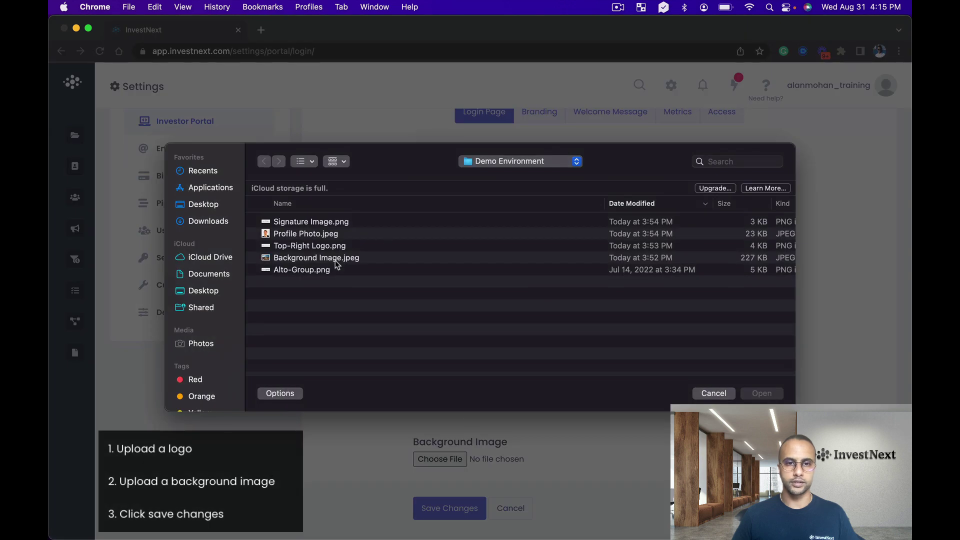
click(335, 260)
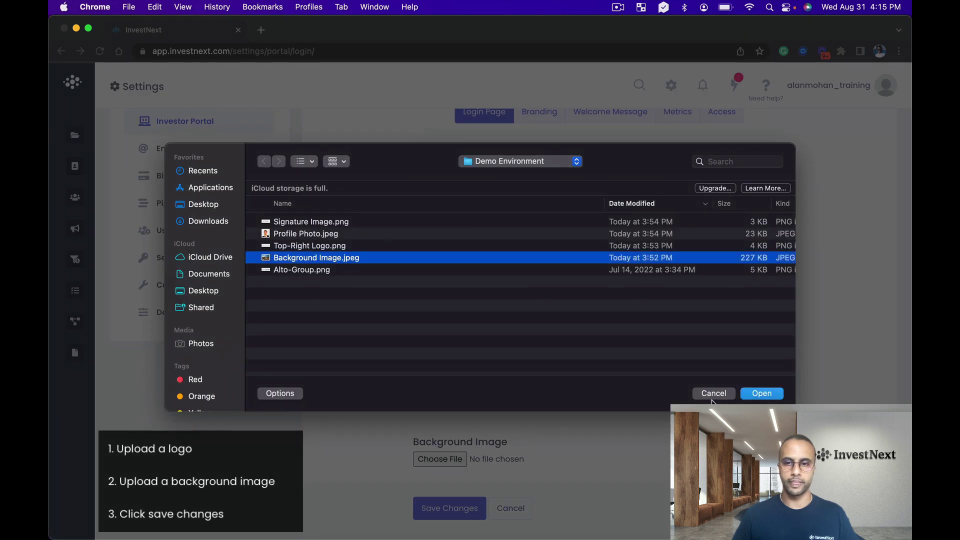
click(762, 394)
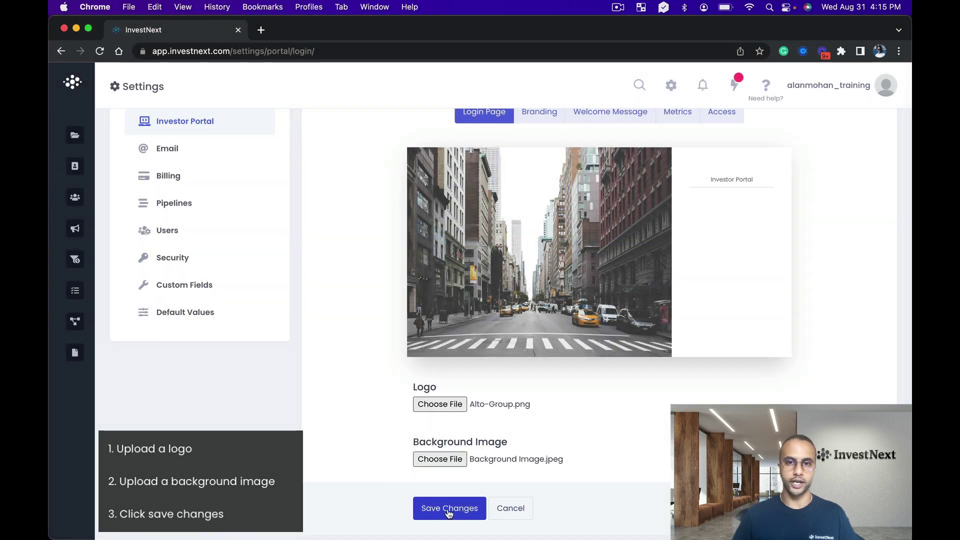
click(449, 510)
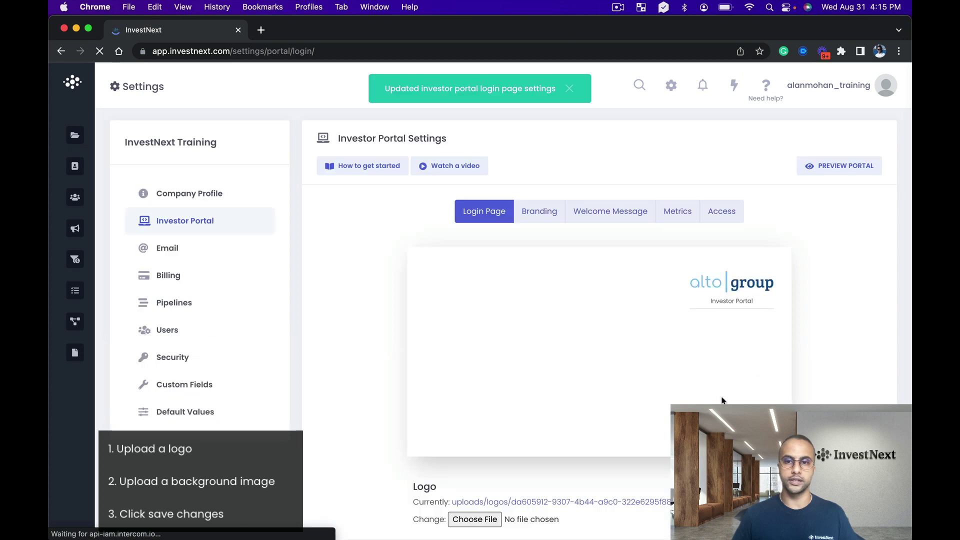
scroll(590, 400, down, 3)
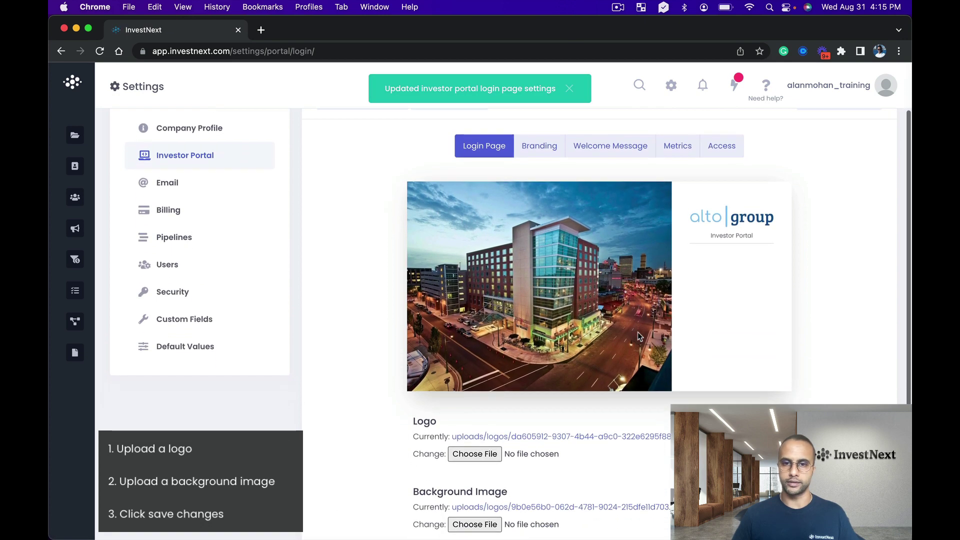
scroll(543, 279, down, 1)
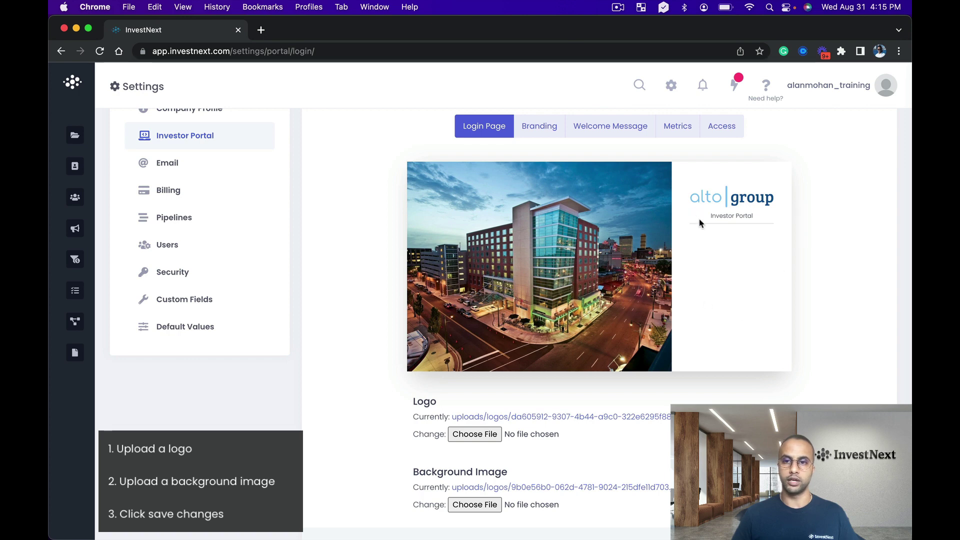
scroll(710, 212, down, 1)
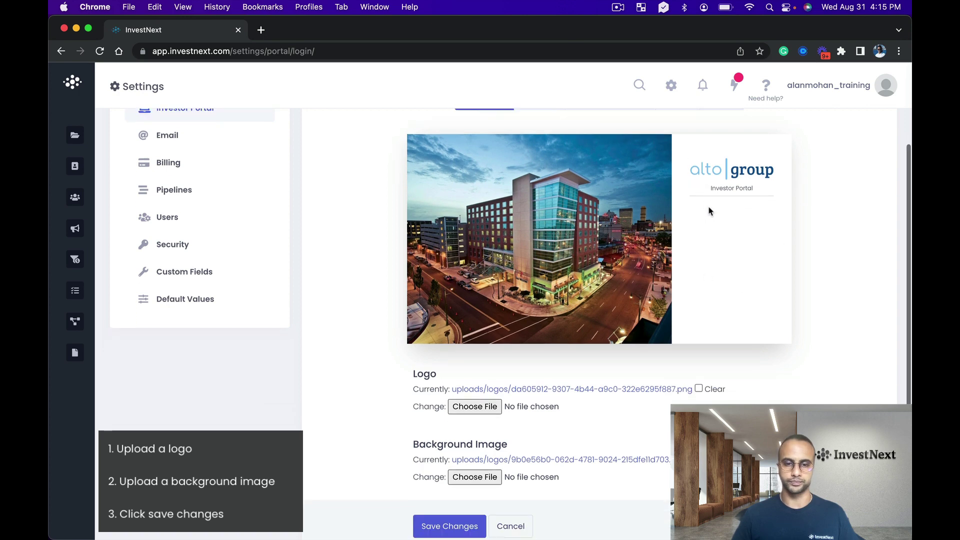
scroll(693, 226, up, 5)
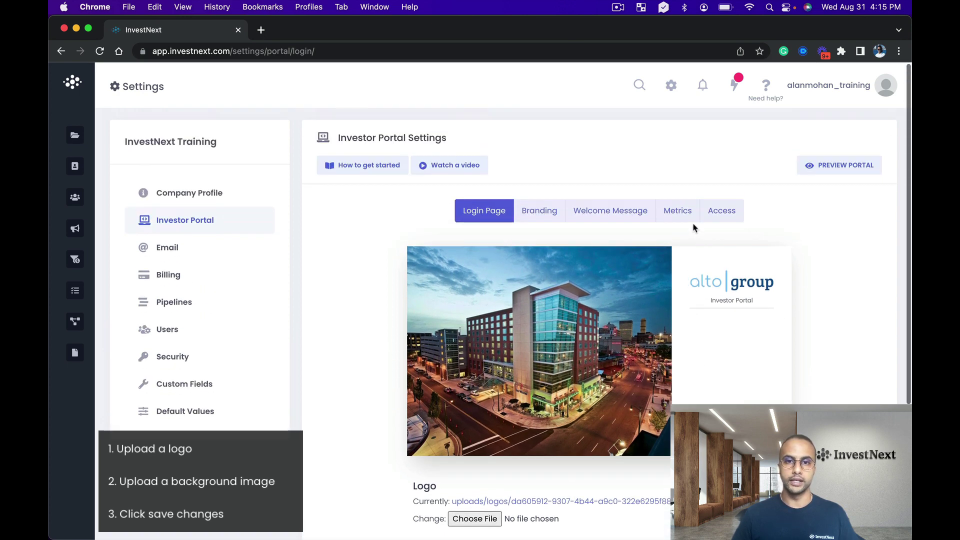
Step: On the Branding tab, upload Top-Right Logo.png as the portal header logo
click(537, 213)
scroll(510, 330, down, 1)
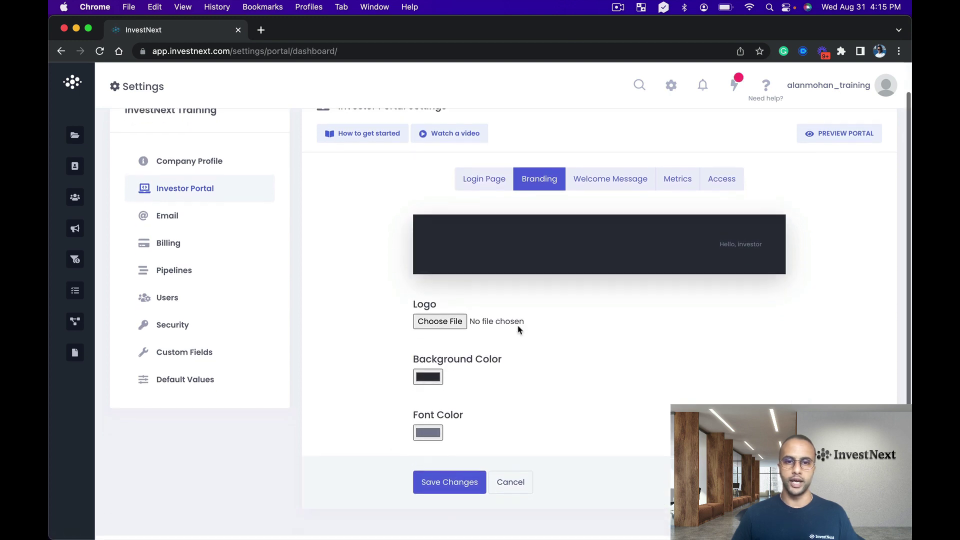
click(440, 320)
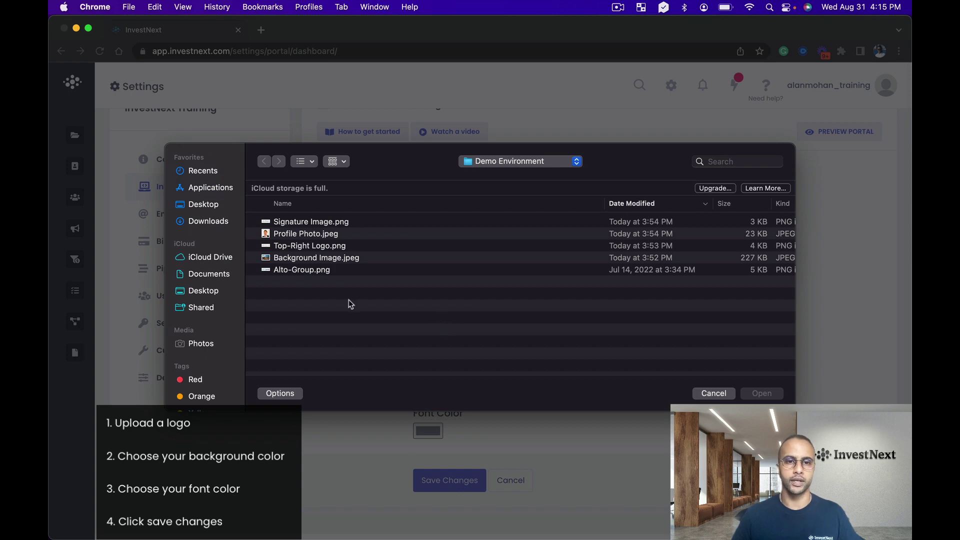
click(349, 250)
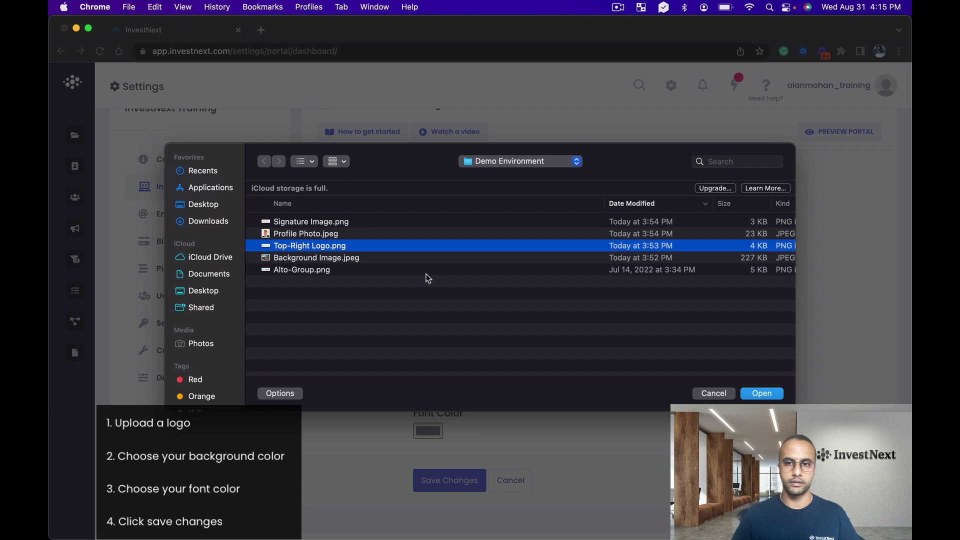
key(Return)
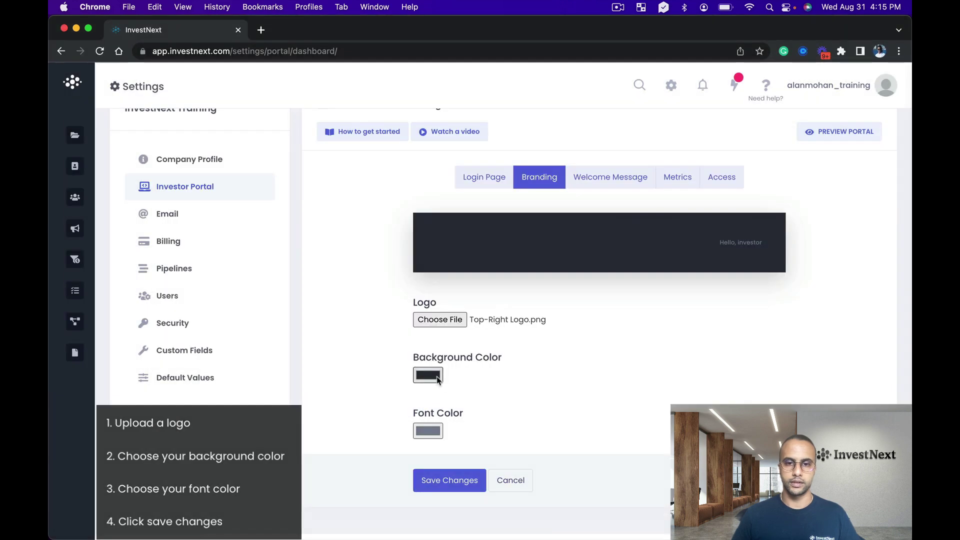
Step: Set the header background colour to black and font colour to white, then save branding
click(437, 379)
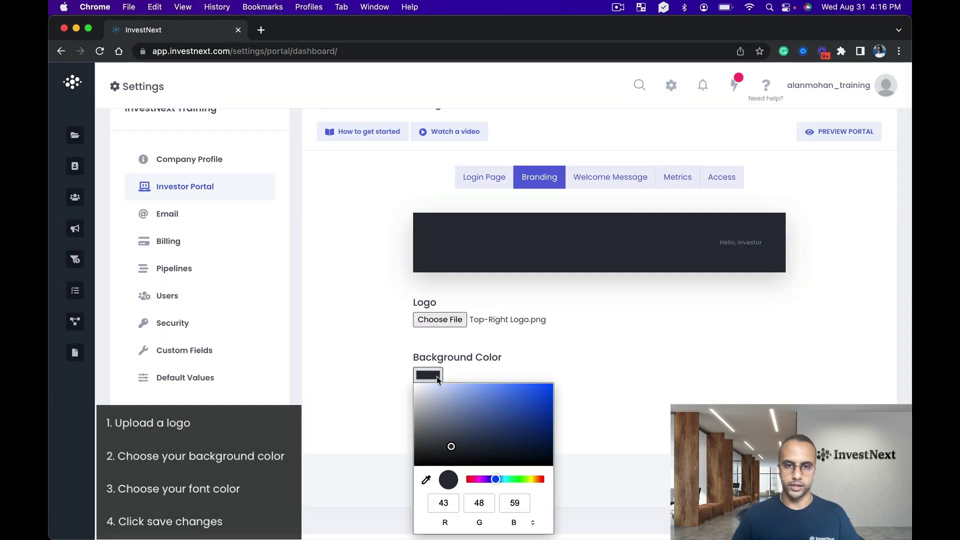
drag(450, 448, 588, 465)
click(599, 483)
scroll(605, 460, down, 1)
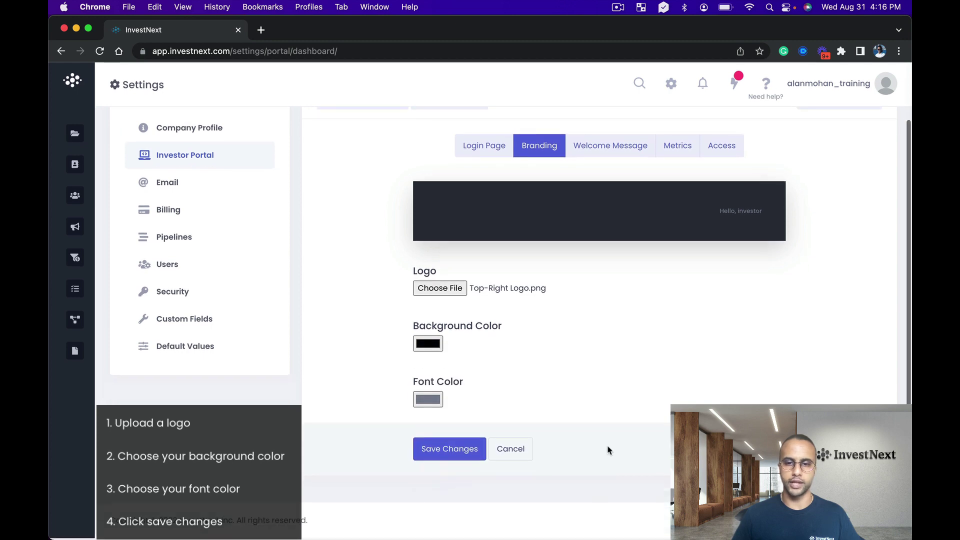
click(428, 401)
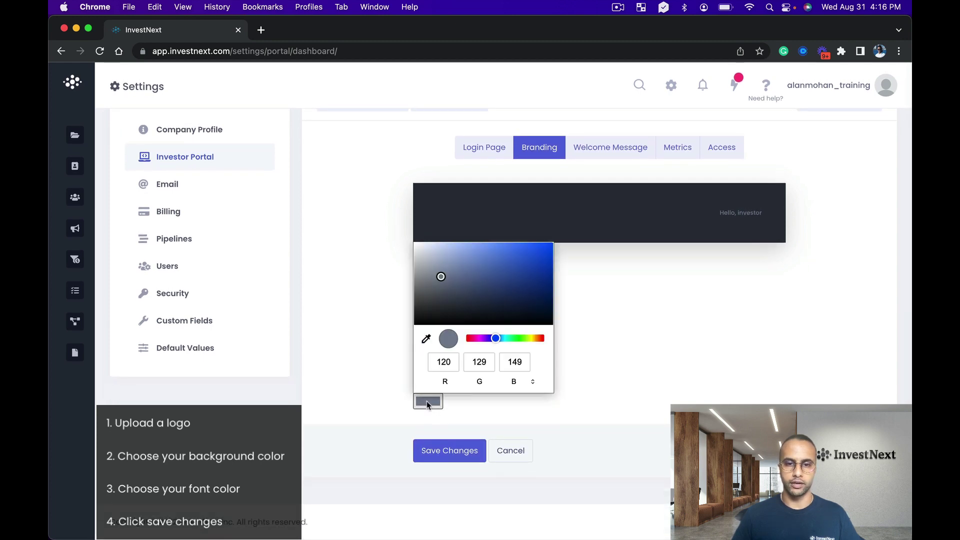
drag(441, 276, 405, 236)
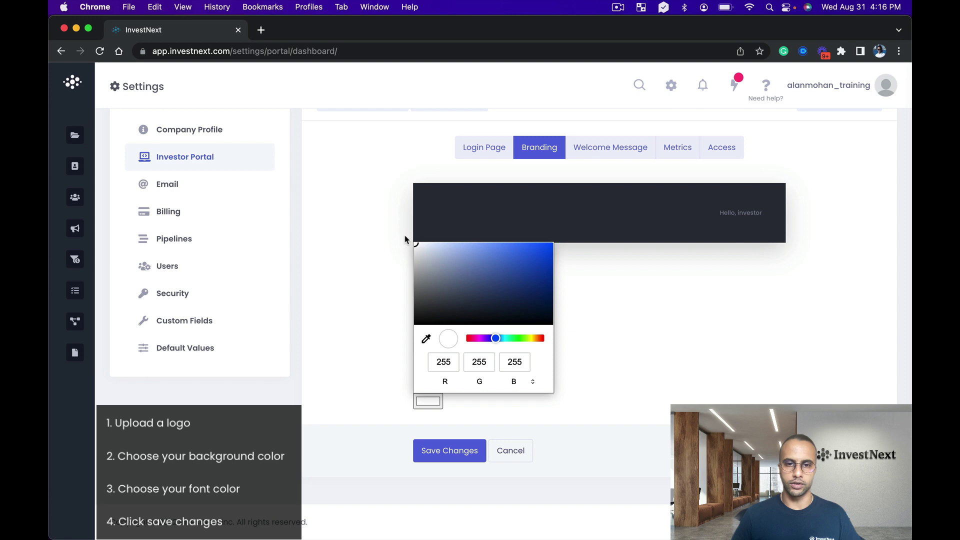
click(454, 451)
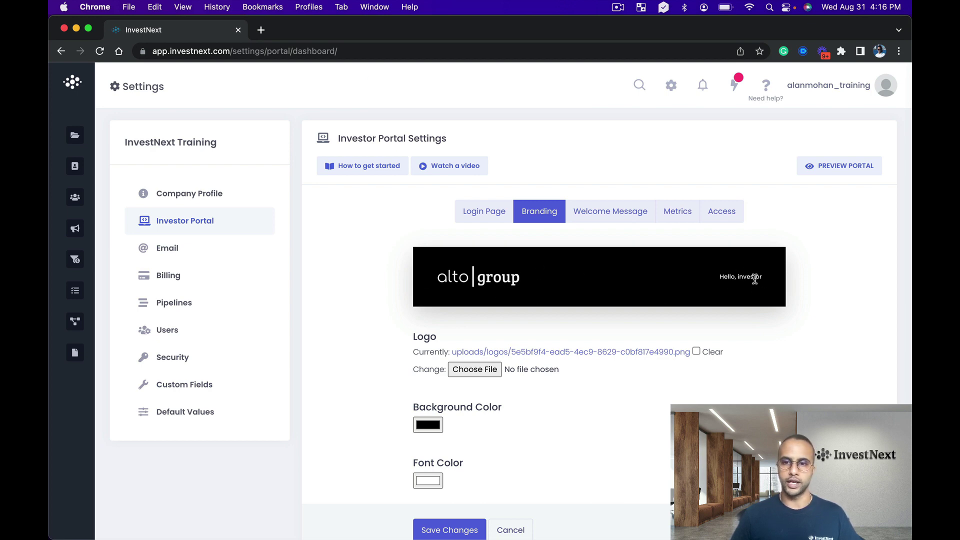
drag(764, 282, 713, 310)
click(681, 387)
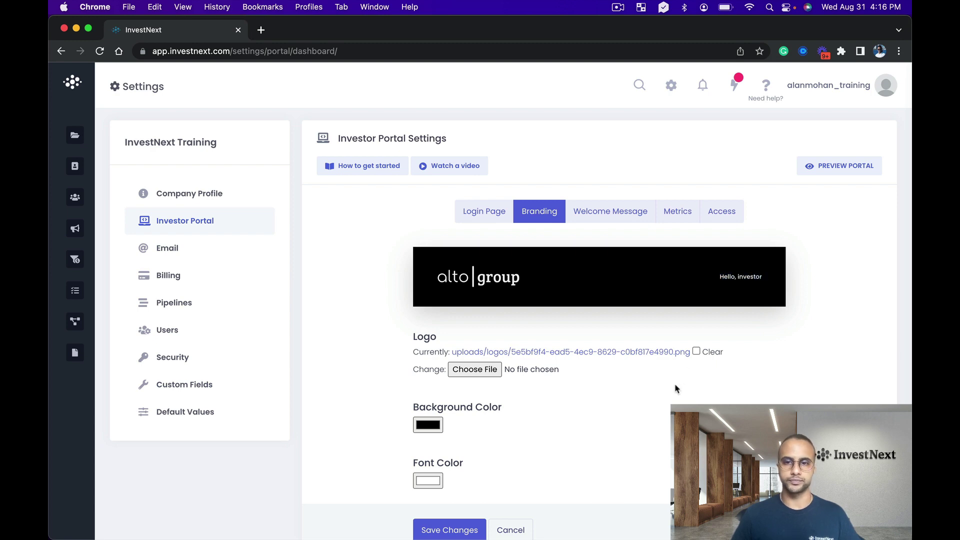
Step: Open the Welcome Message settings and select the placeholder body text
click(610, 222)
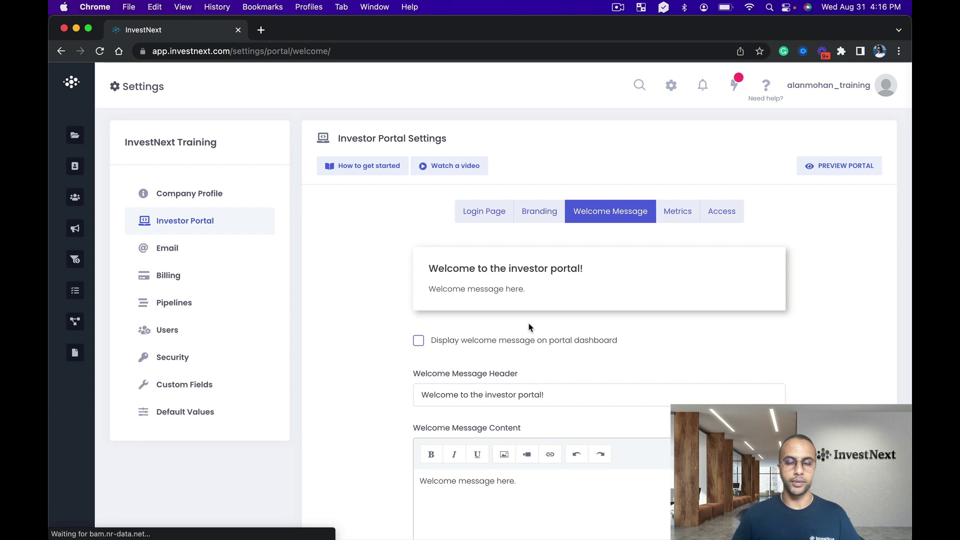
scroll(606, 200, down, 2)
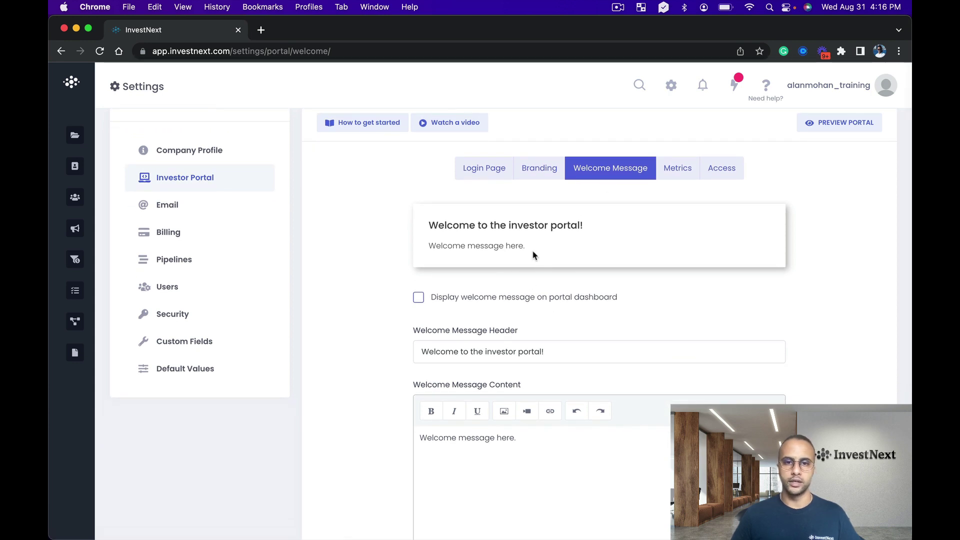
scroll(533, 255, down, 1)
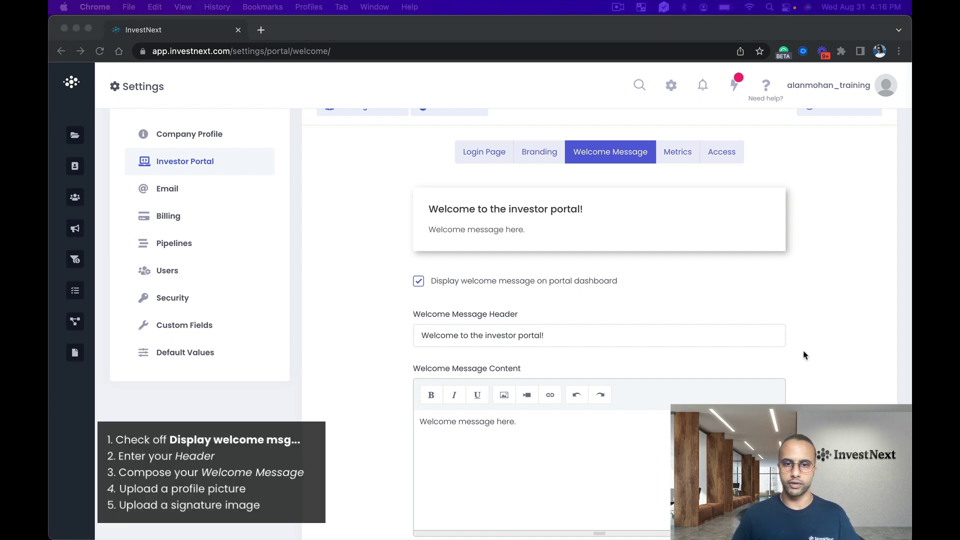
scroll(602, 392, down, 2)
click(608, 382)
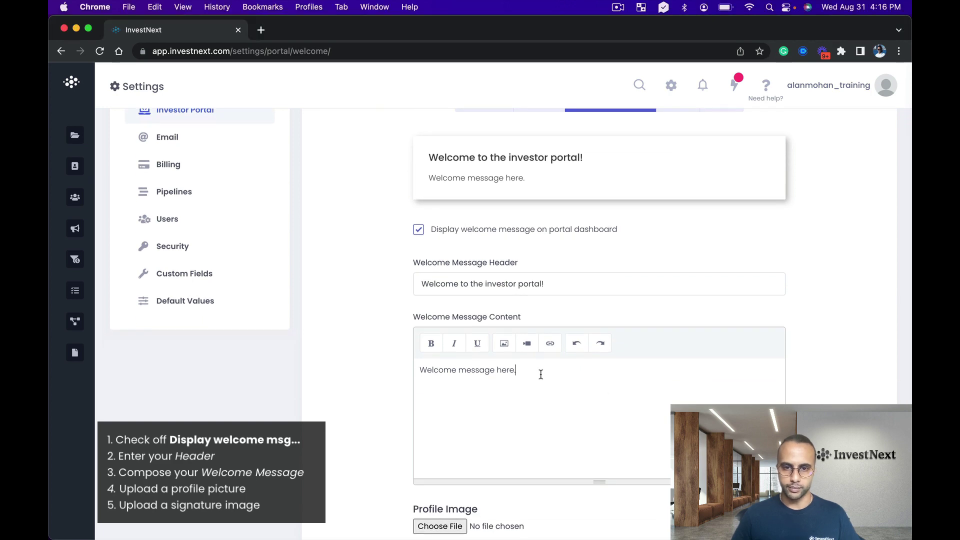
drag(546, 373, 407, 366)
Step: Paste the 'Dear Investors' letter, adding blank lines after the greeting and thank-you line
key(super+v)
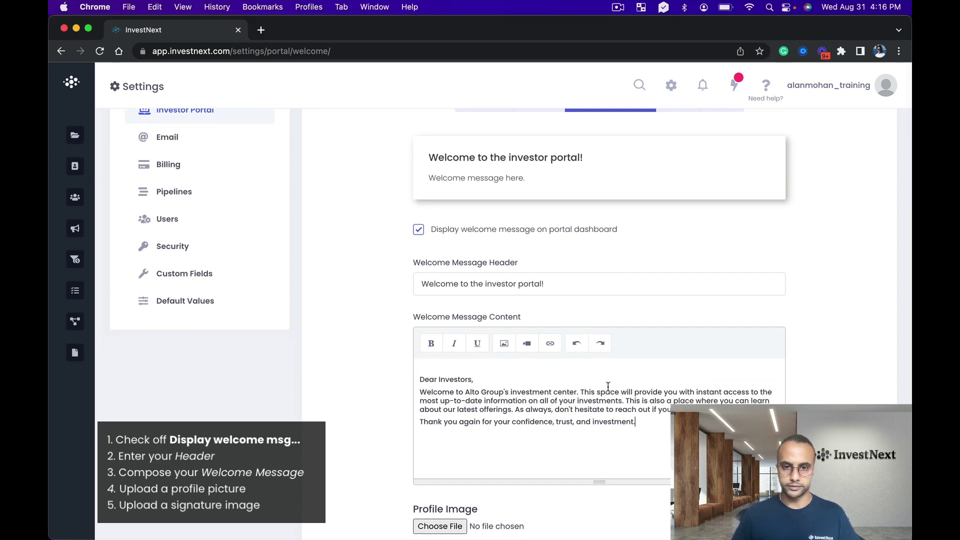
key(Return)
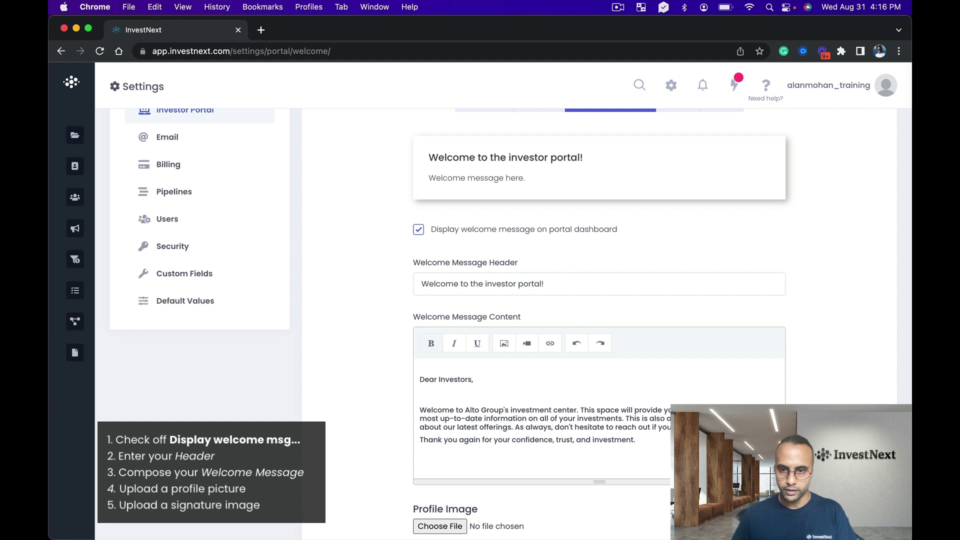
key(Down)
key(Down)
key(Down)
key(End)
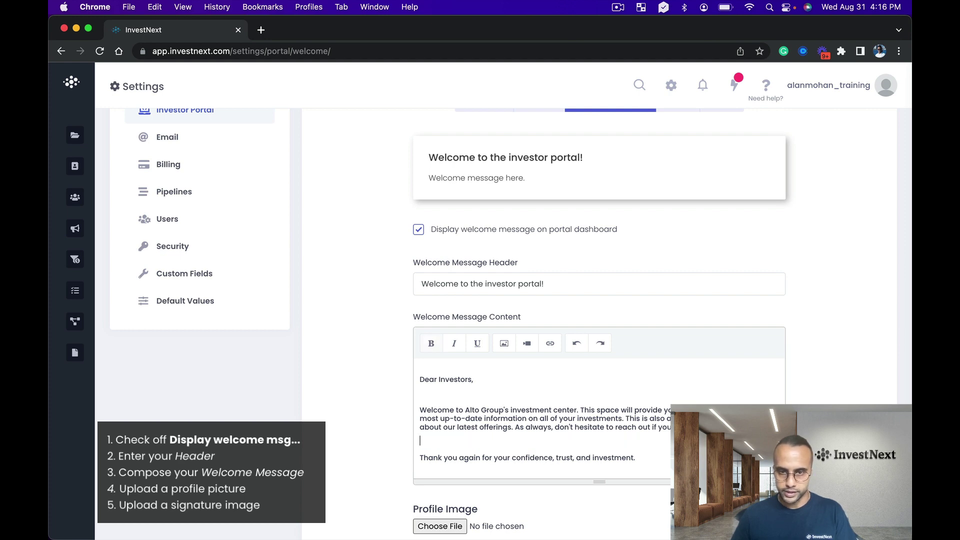
key(Return)
scroll(774, 382, down, 1)
scroll(774, 382, down, 5)
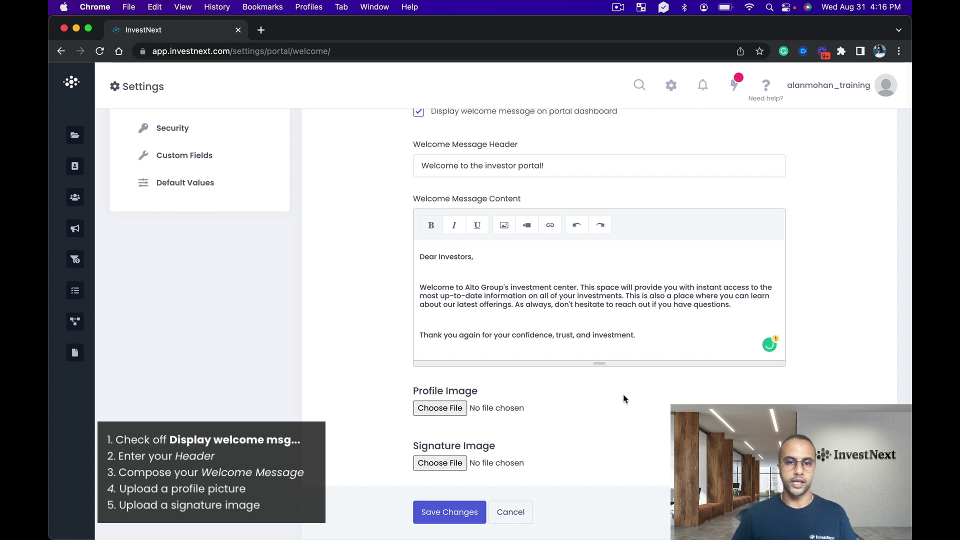
scroll(626, 397, down, 1)
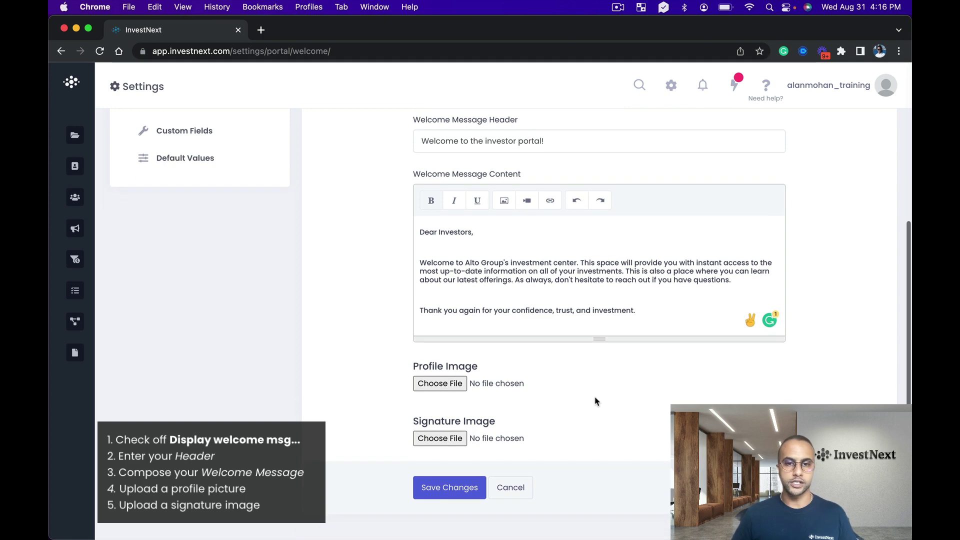
Step: Set Profile Photo.jpeg as the welcome message profile image
click(436, 385)
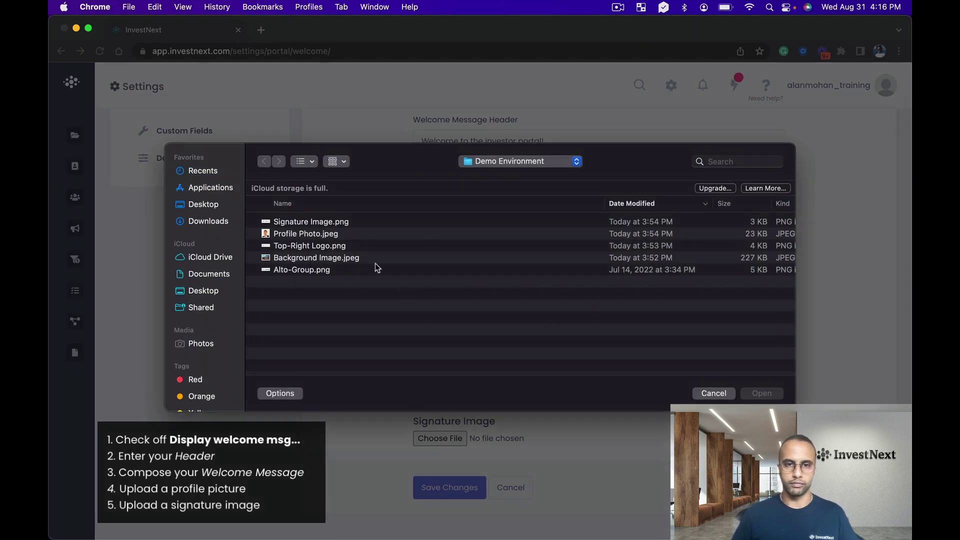
click(308, 235)
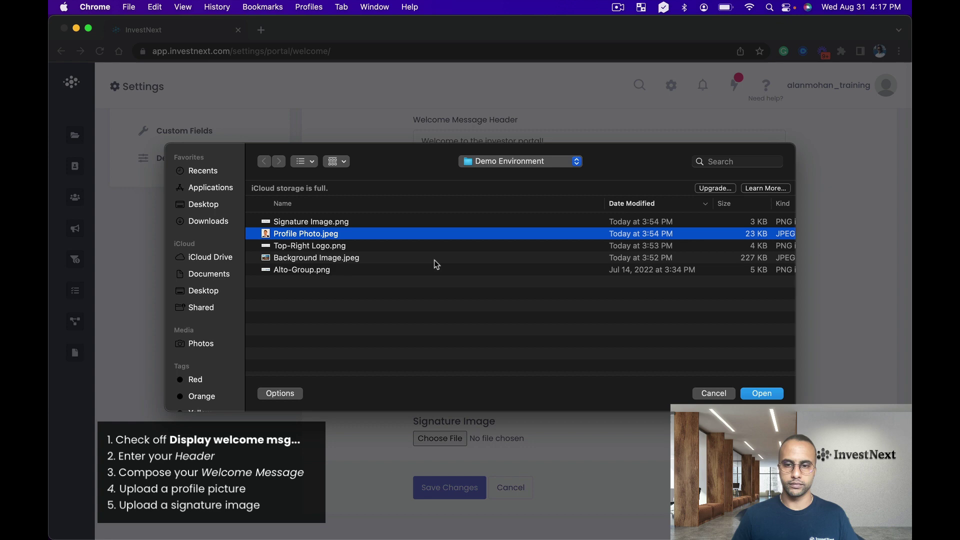
key(Return)
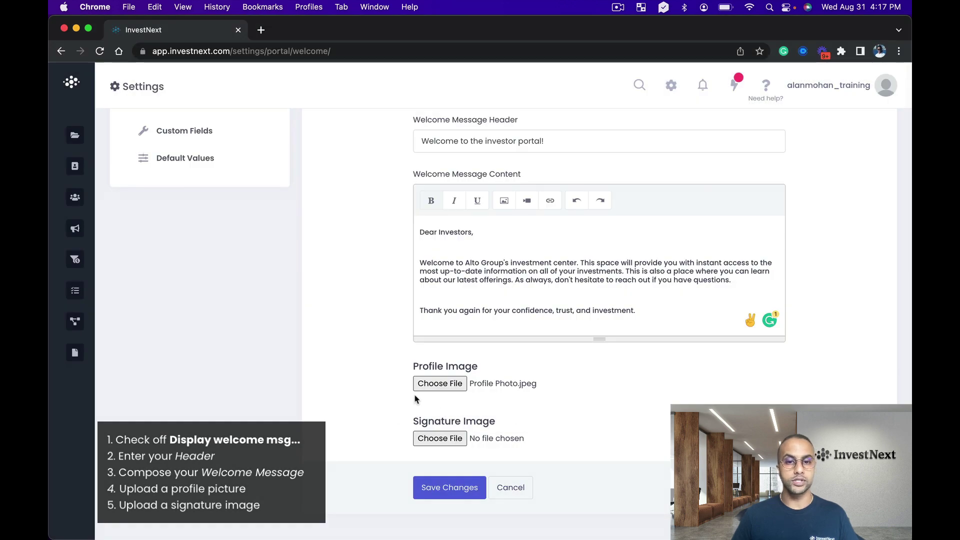
scroll(520, 440, up, 10)
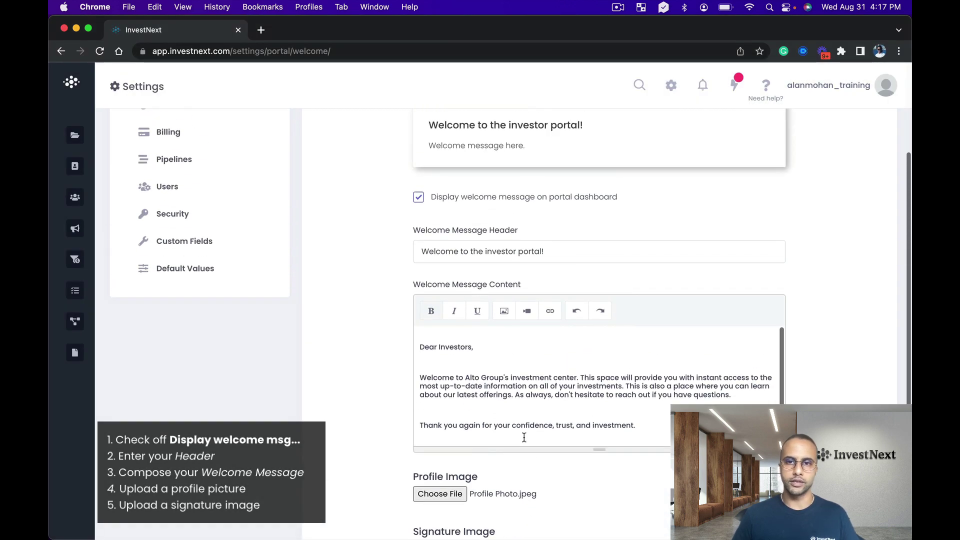
scroll(690, 335, down, 6)
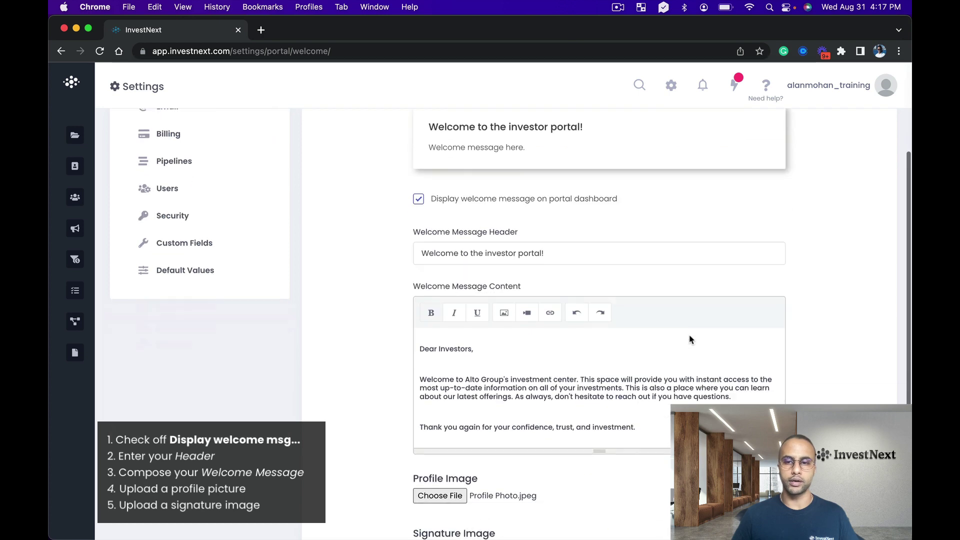
Step: Add Signature Image.png as the signature and save the welcome message settings
click(453, 403)
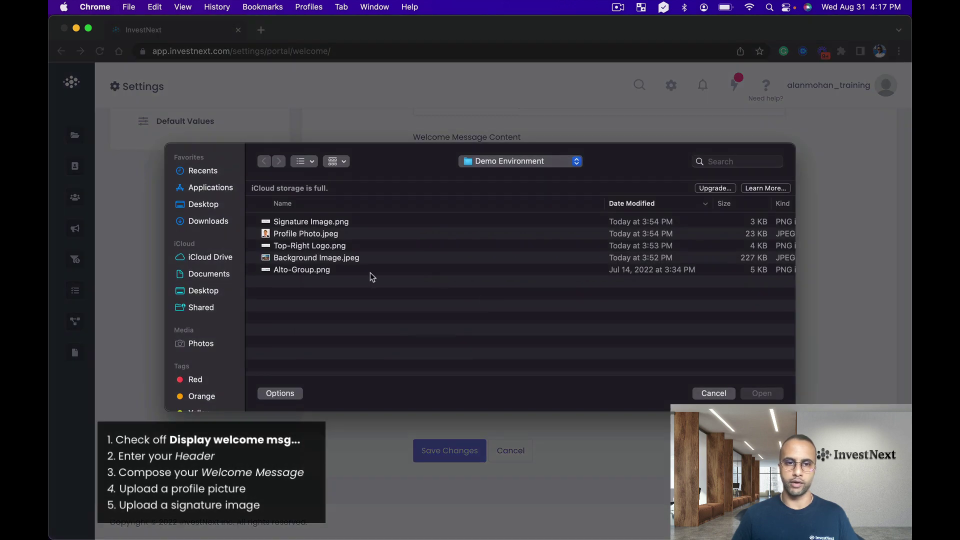
click(337, 226)
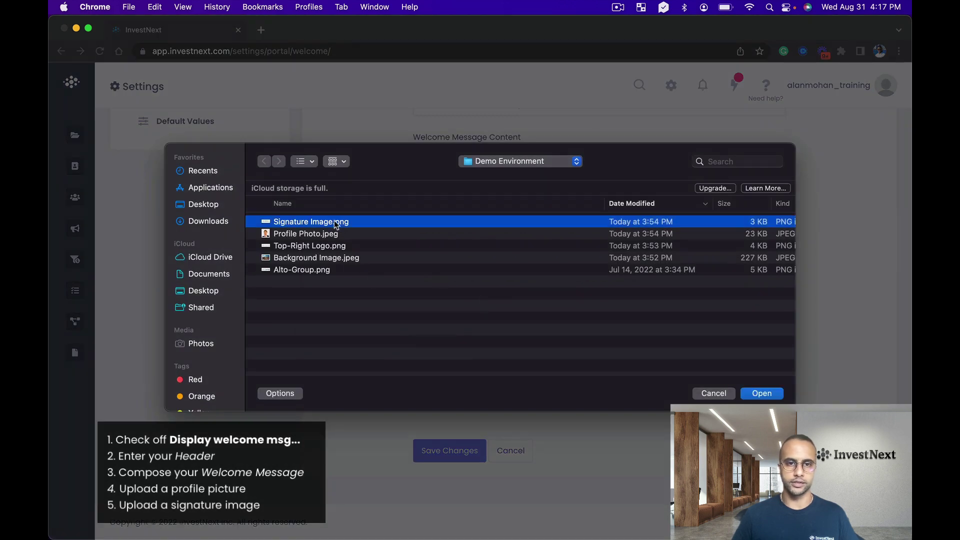
click(761, 393)
click(450, 453)
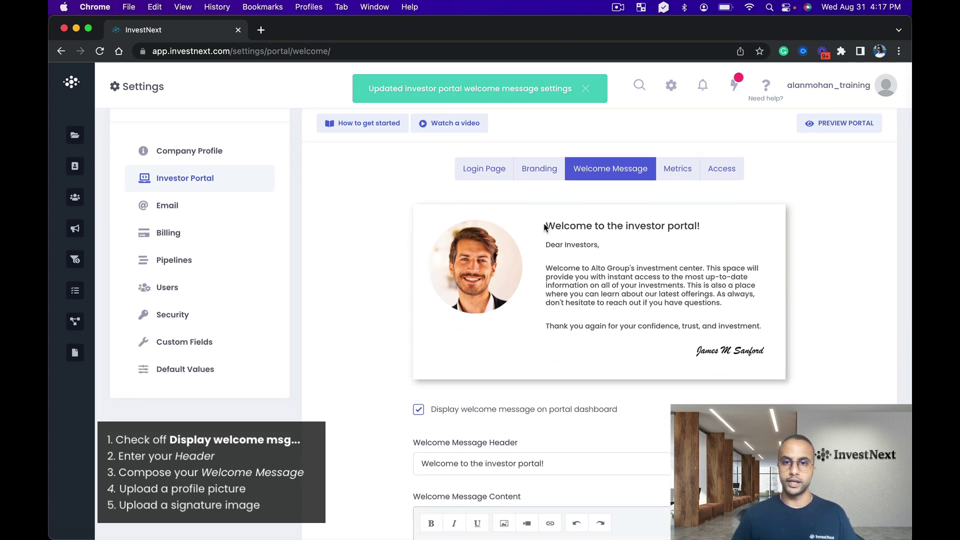
drag(544, 226, 699, 225)
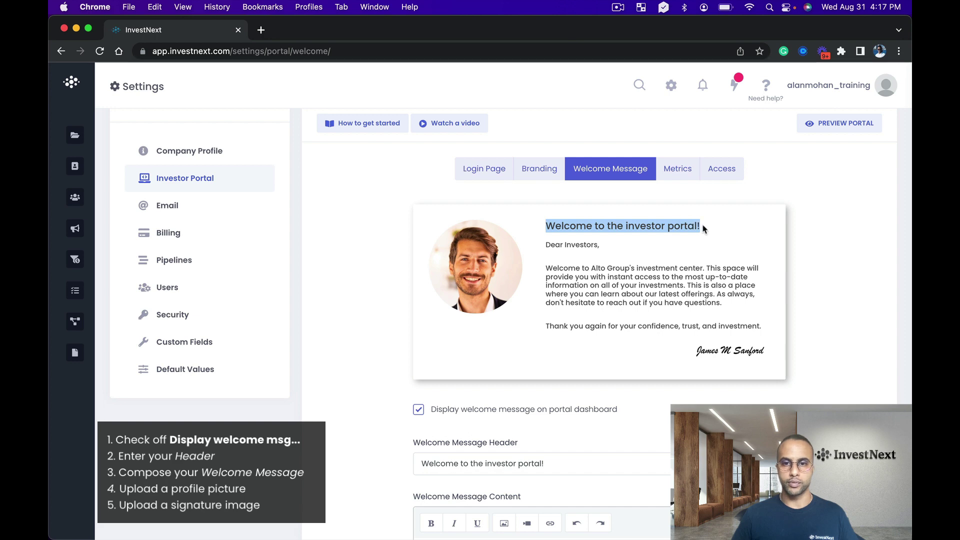
click(699, 270)
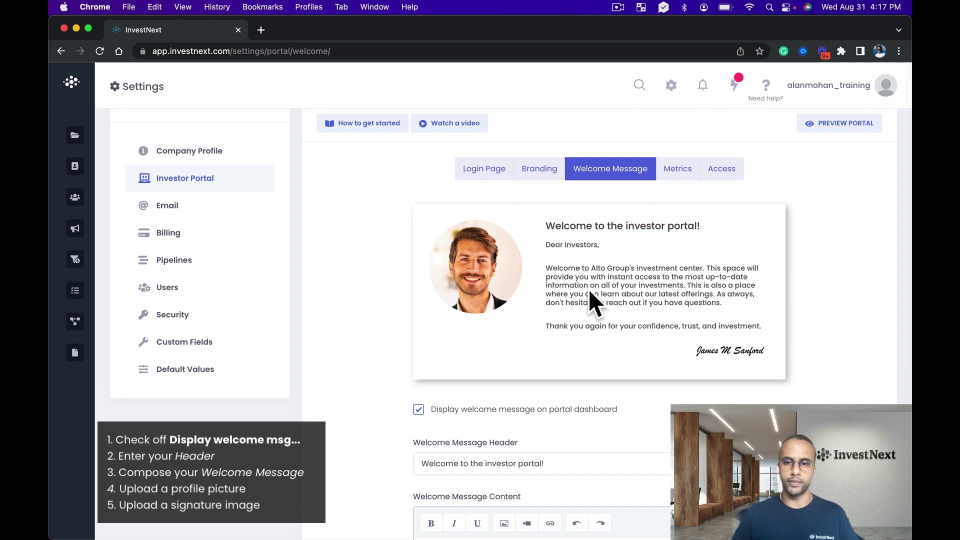
scroll(768, 309, down, 2)
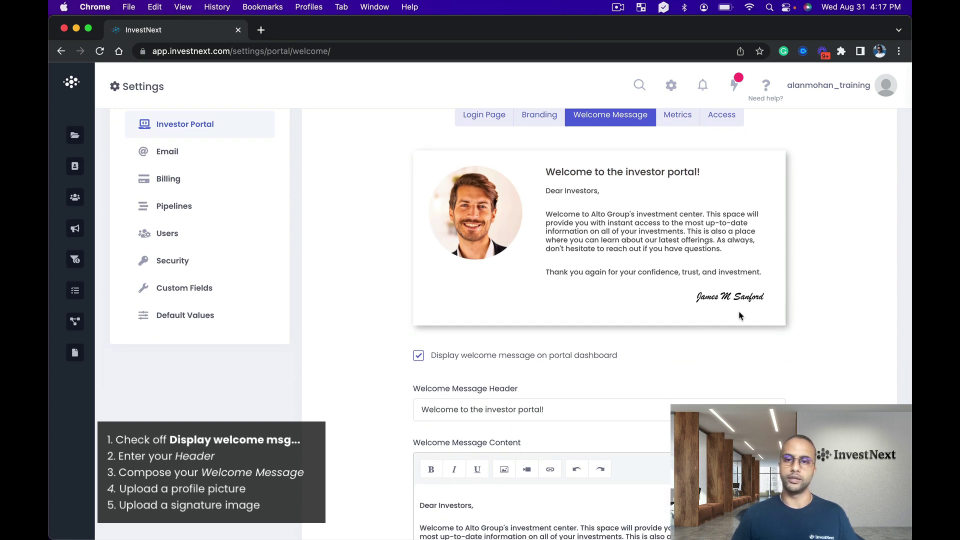
scroll(676, 355, up, 2)
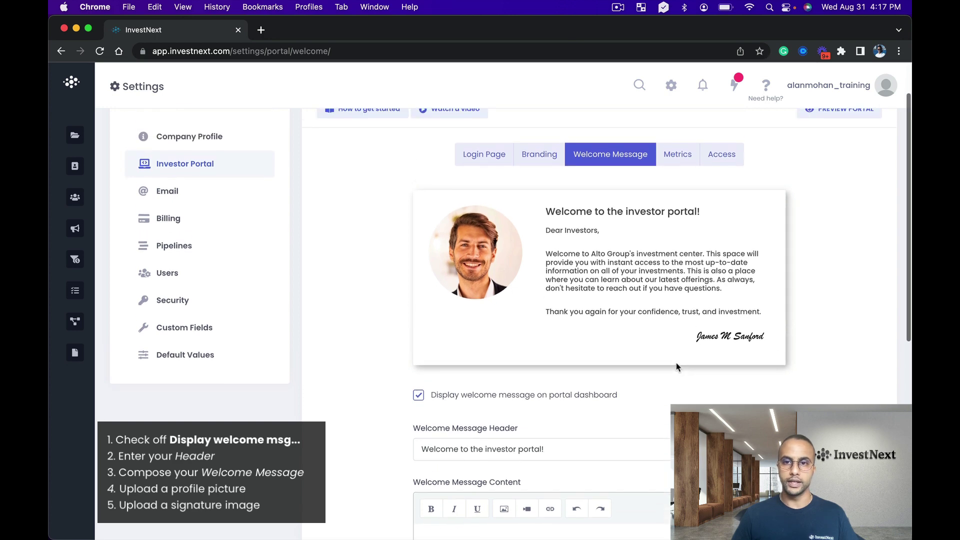
Step: Add Distributions to the third Investment Tab metric slot beside Capital Balance and Contributions
click(672, 156)
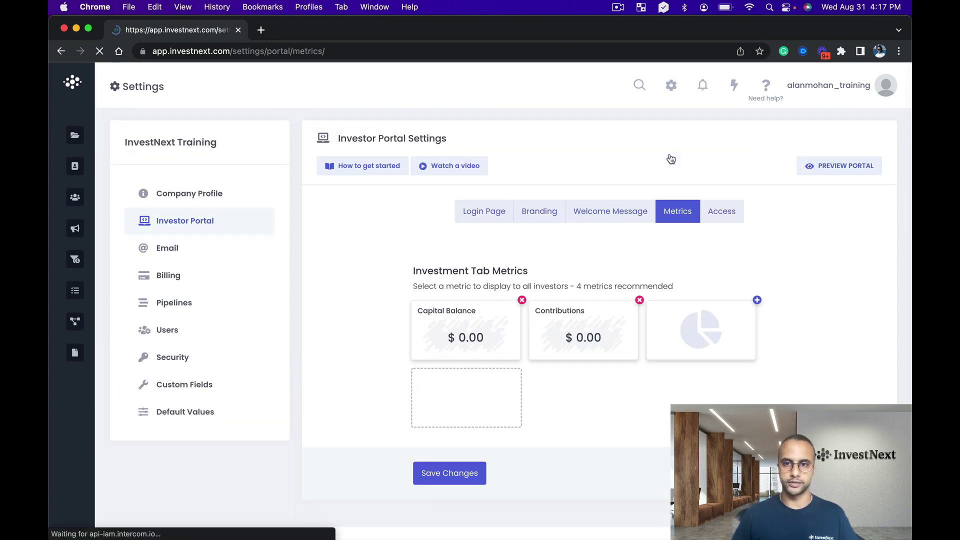
scroll(605, 285, down, 1)
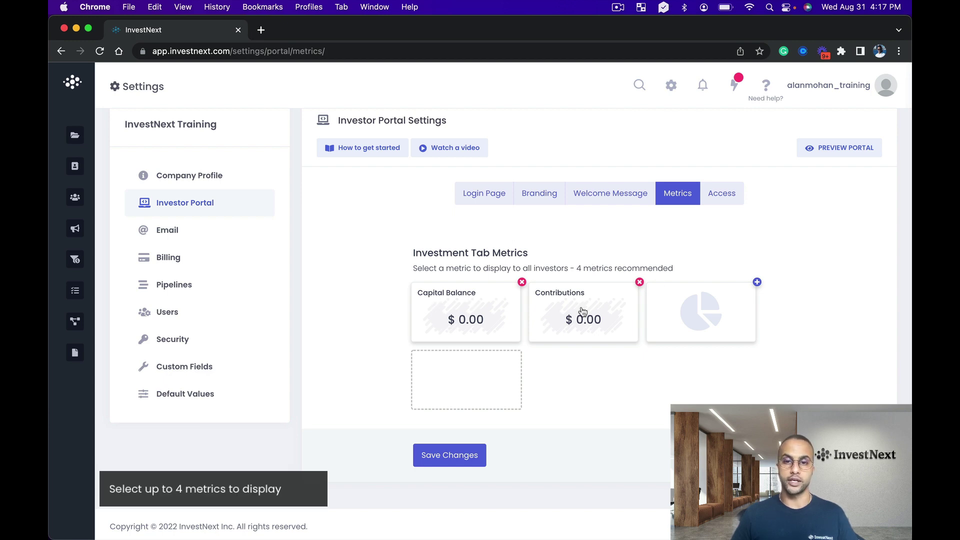
click(757, 283)
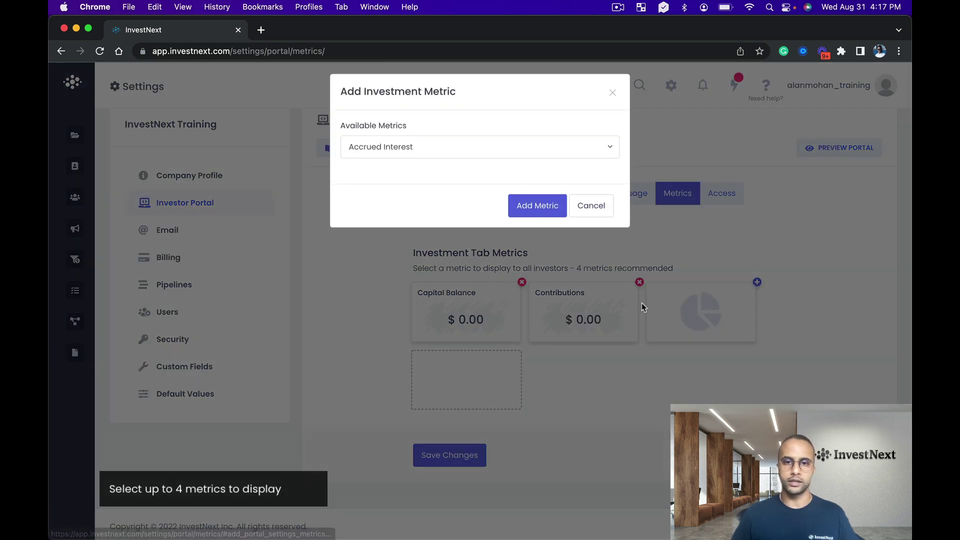
click(453, 150)
scroll(433, 354, down, 1)
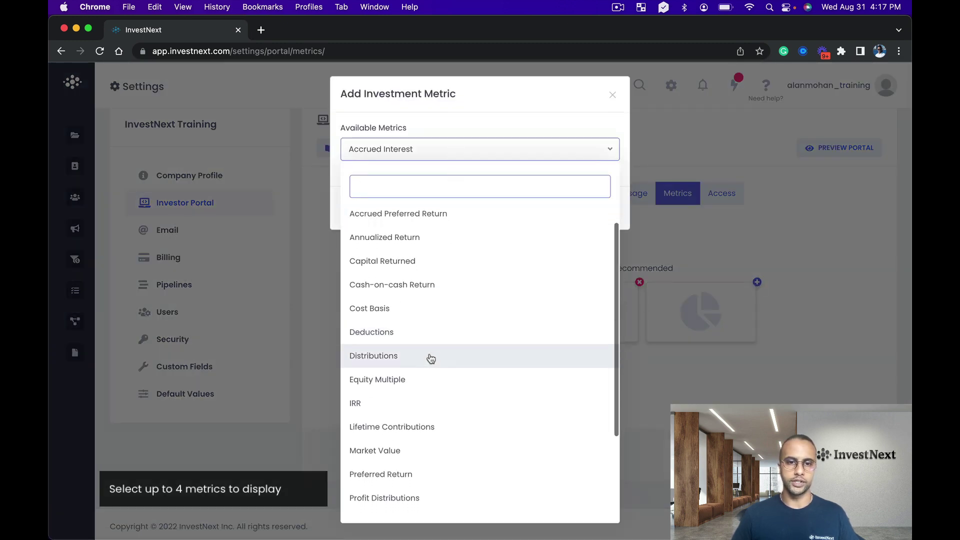
click(429, 355)
click(535, 209)
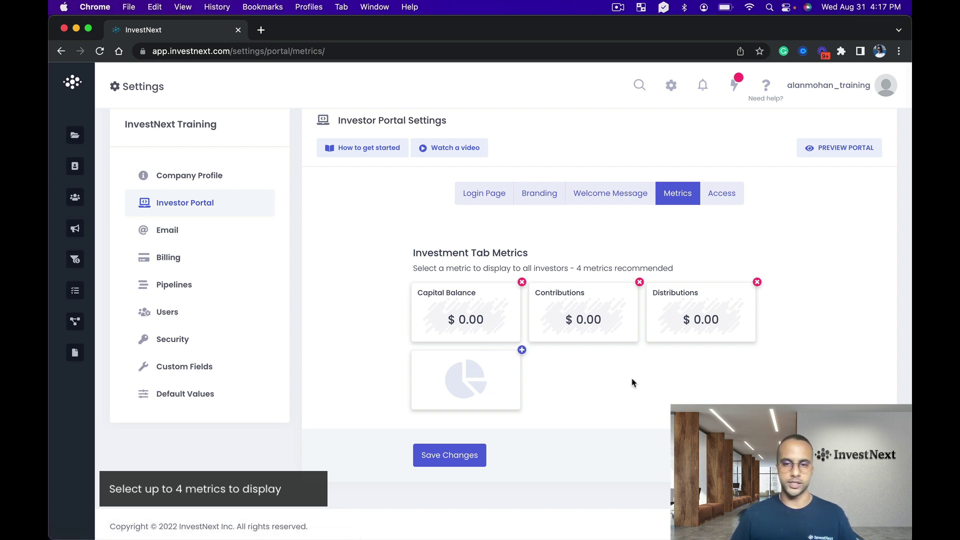
Step: Enter the subdomain investnexttraining on the Access tab and save it
click(715, 198)
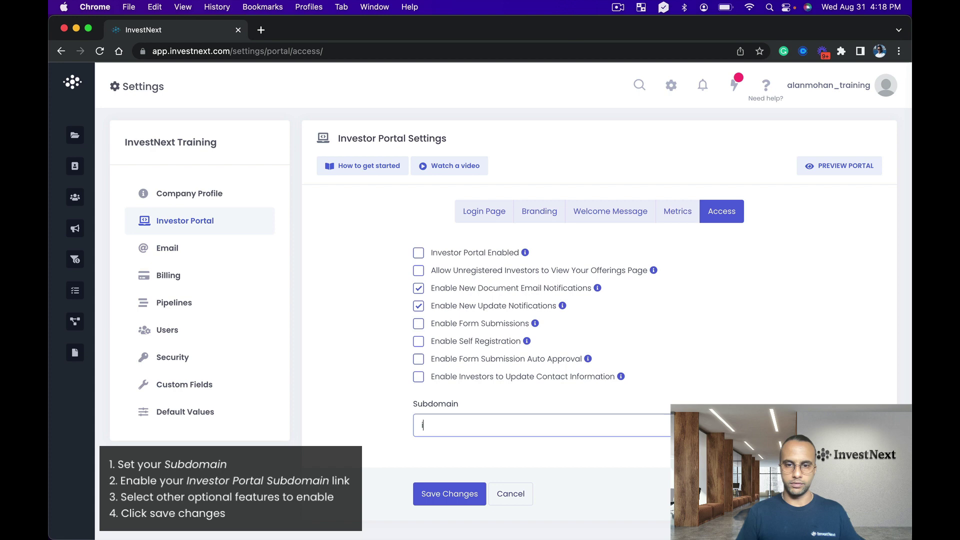
text(investnexttraining)
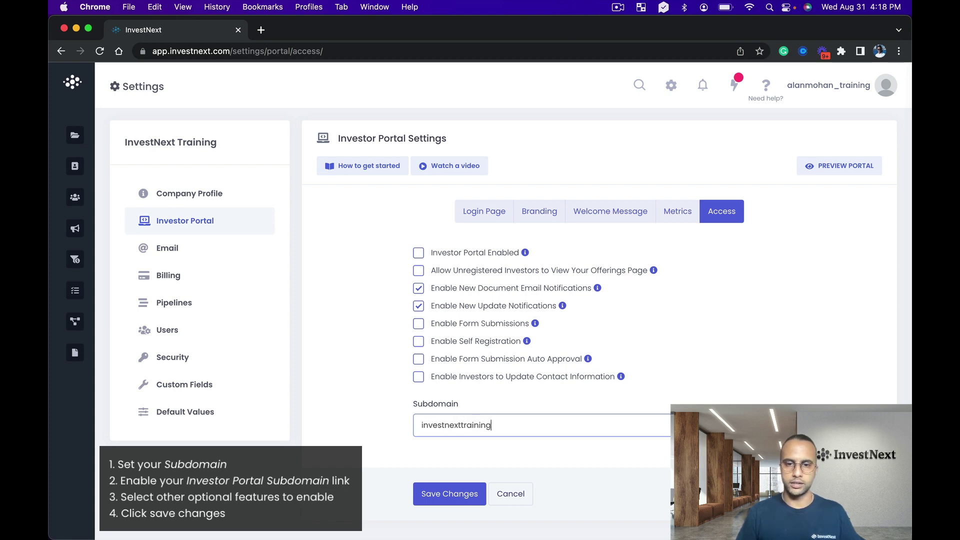
scroll(578, 435, down, 1)
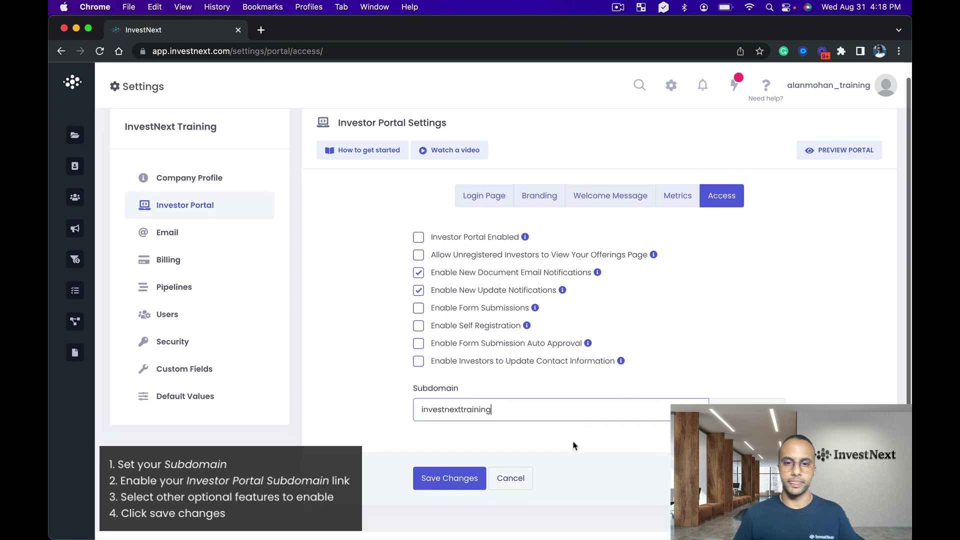
click(457, 485)
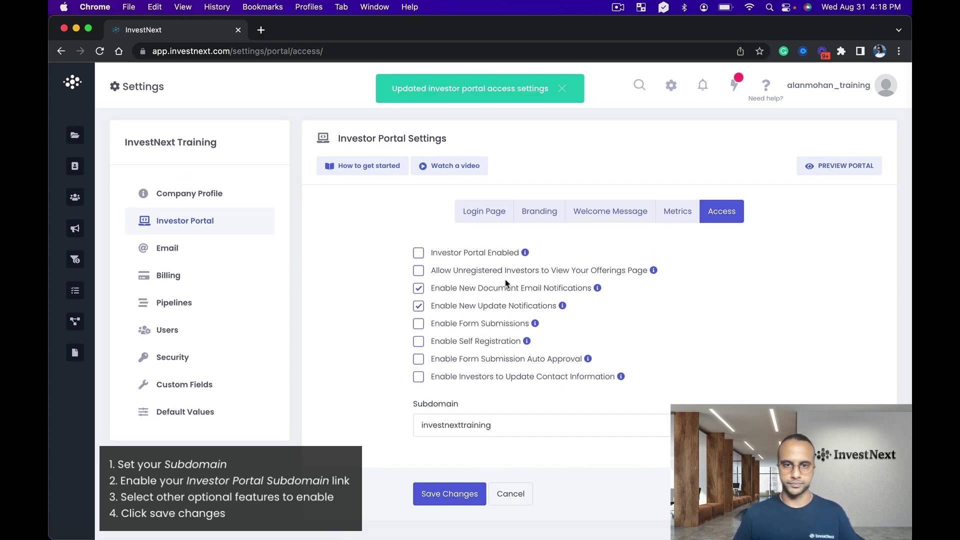
Step: Switch on Investor Portal Enabled and save the access settings
mouse_move(522, 254)
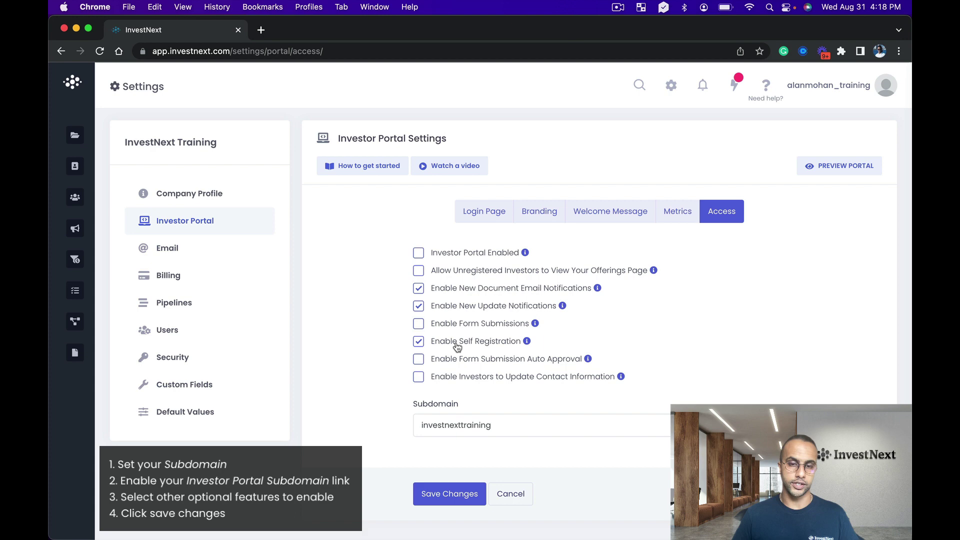
mouse_move(527, 345)
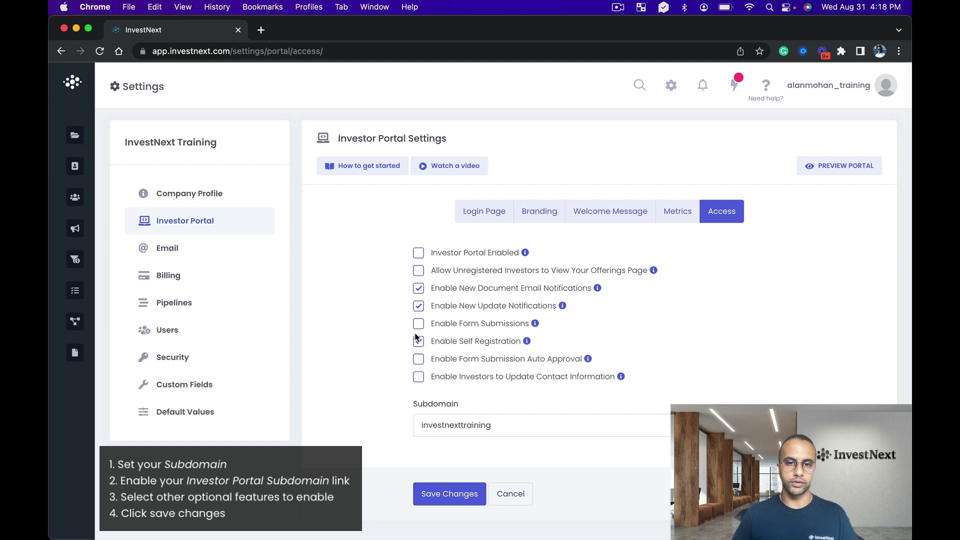
click(419, 254)
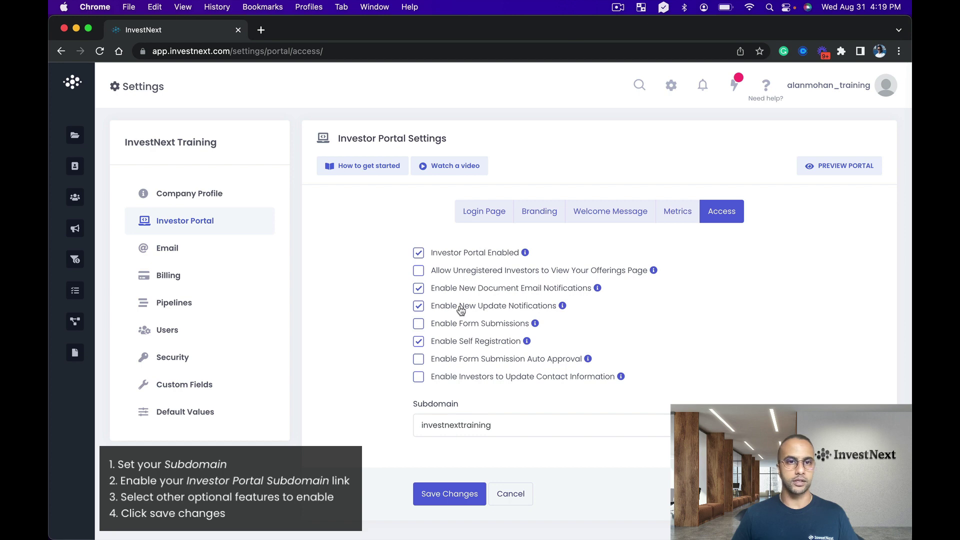
click(441, 497)
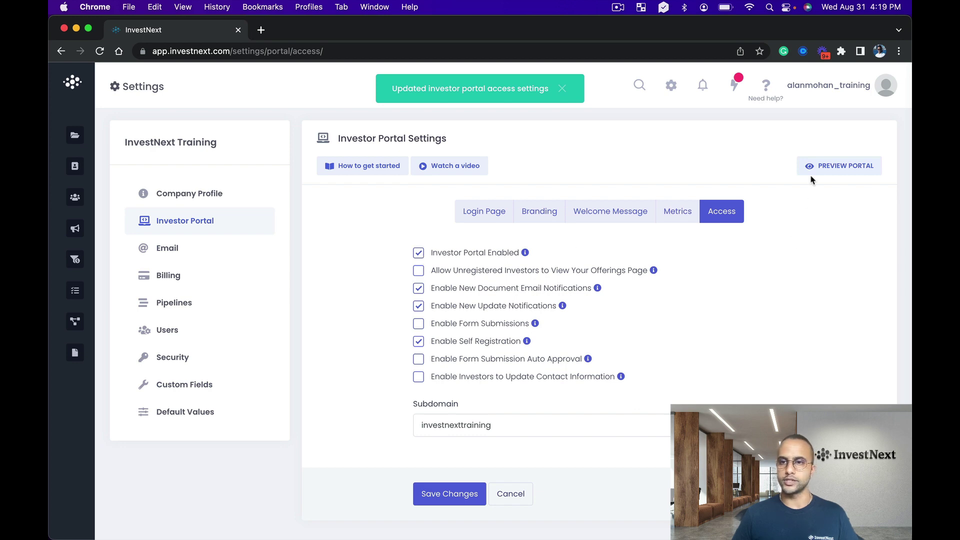
Step: Preview the alto group investor dashboard in a new tab, then return to the Access settings
click(831, 168)
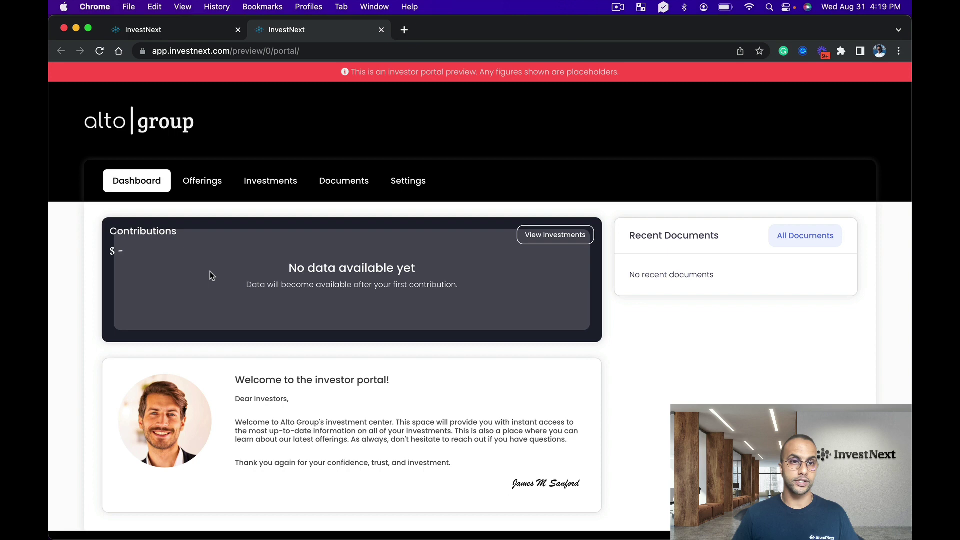
scroll(282, 285, down, 2)
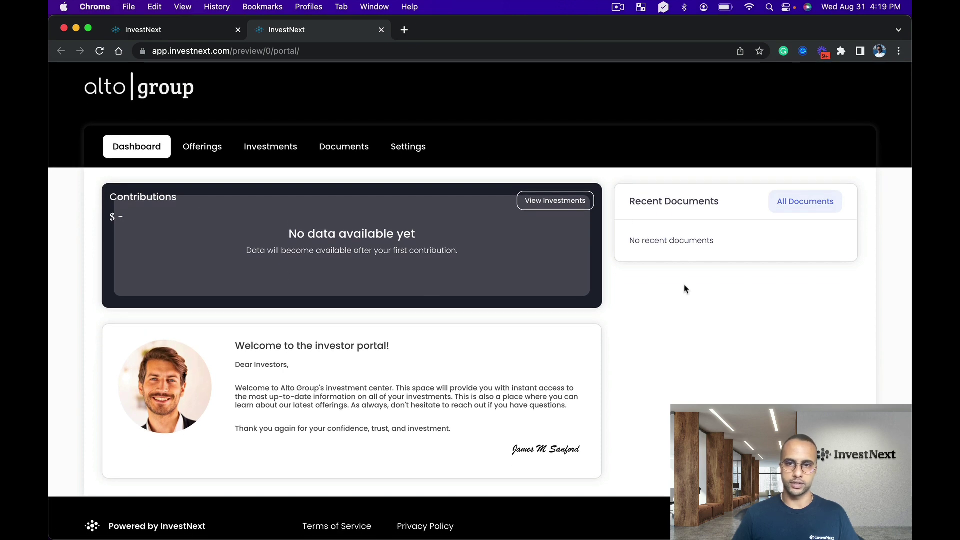
scroll(687, 294, down, 1)
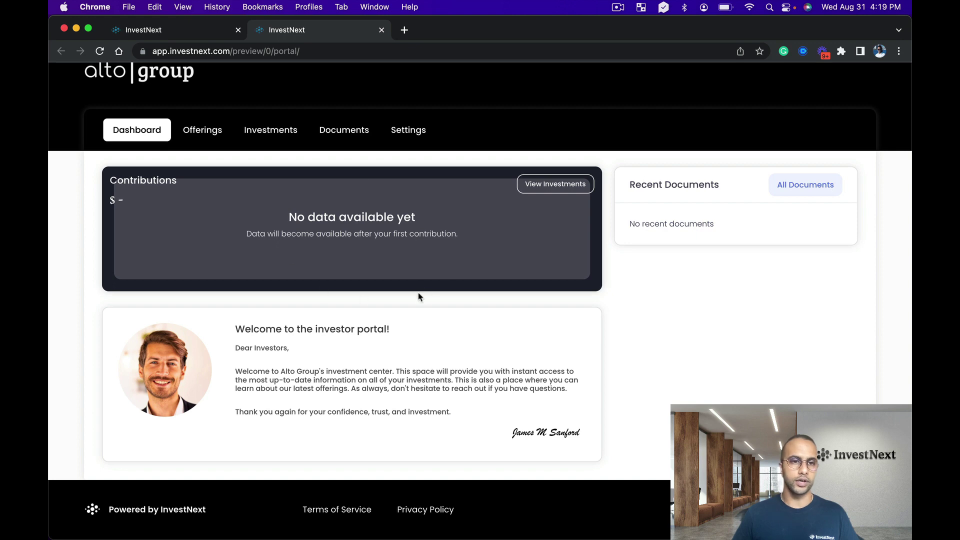
scroll(424, 238, up, 1)
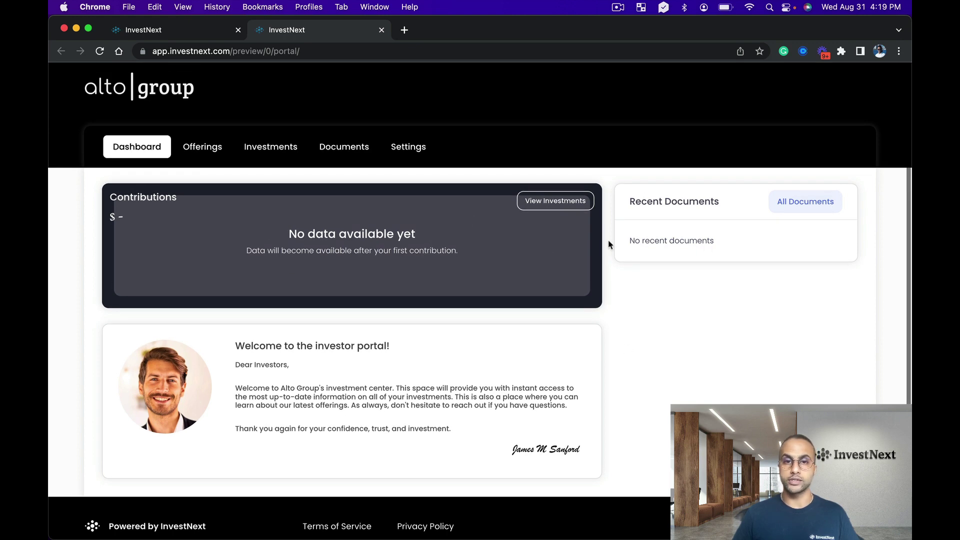
click(197, 31)
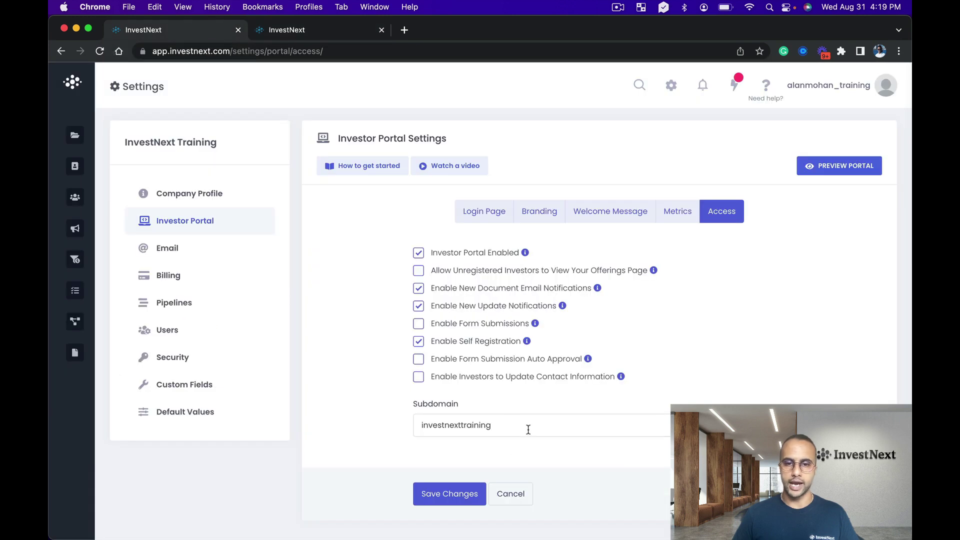
Step: Copy the subdomain and load investnexttraining.investnext.com in a new browser tab
drag(528, 430, 415, 429)
key(super+c)
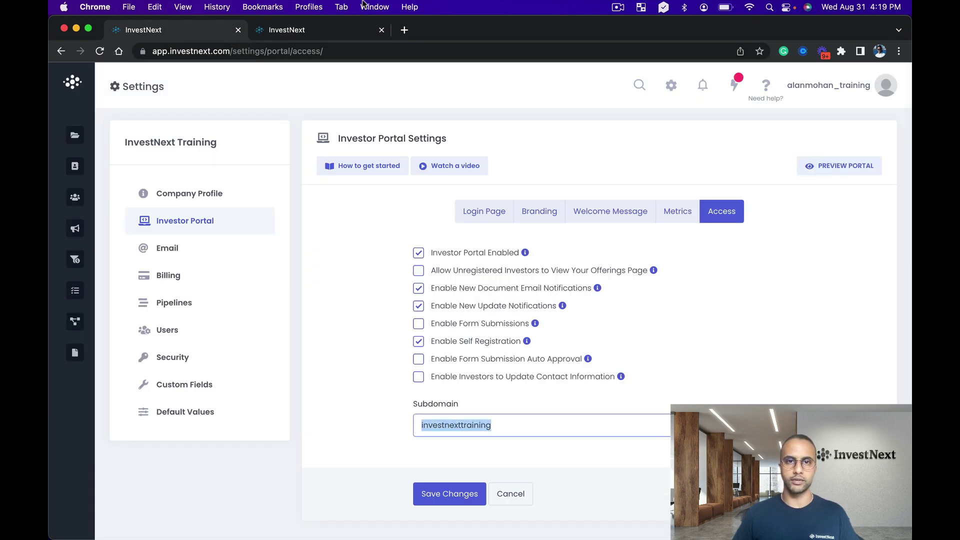
click(405, 30)
key(super+v)
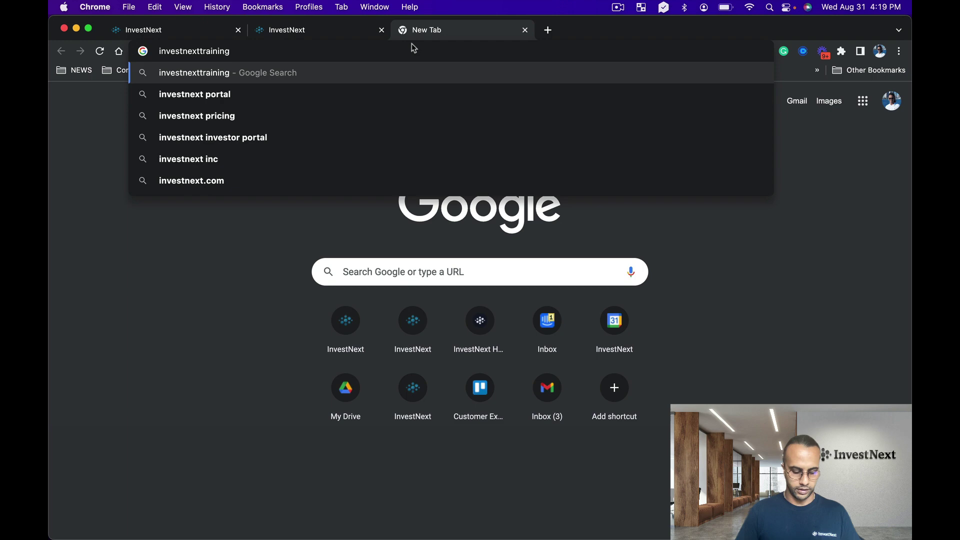
text(.investnext.com)
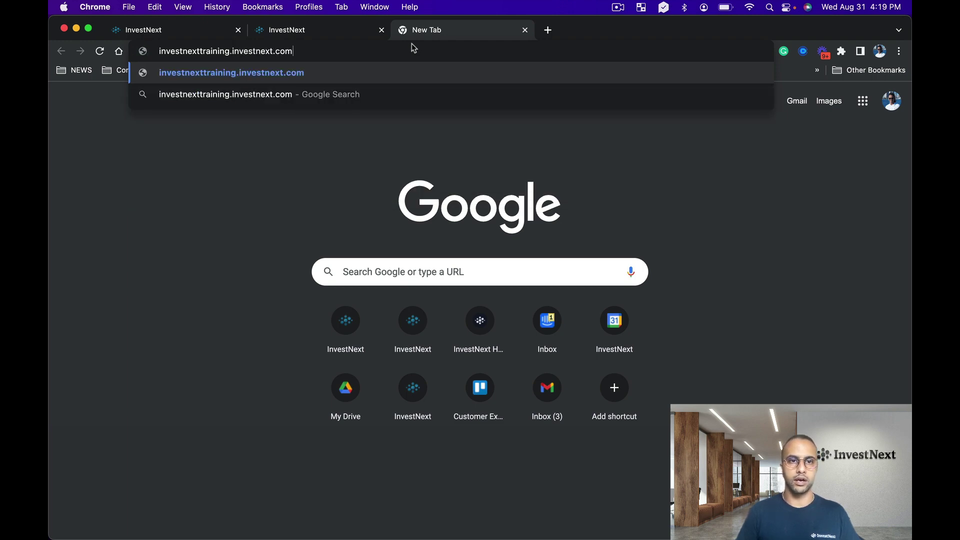
key(Return)
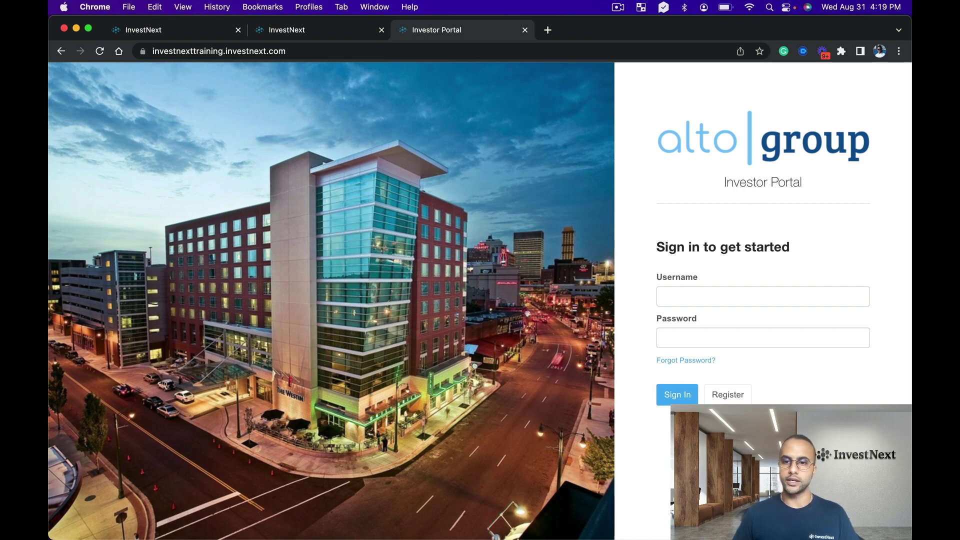
Step: Open the investor registration form, try its name fields, then close it
click(728, 395)
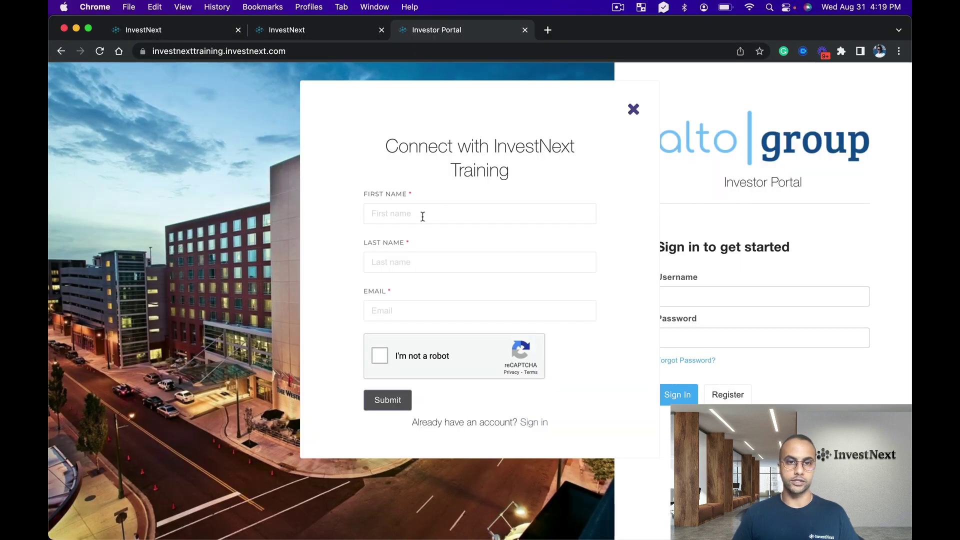
click(423, 216)
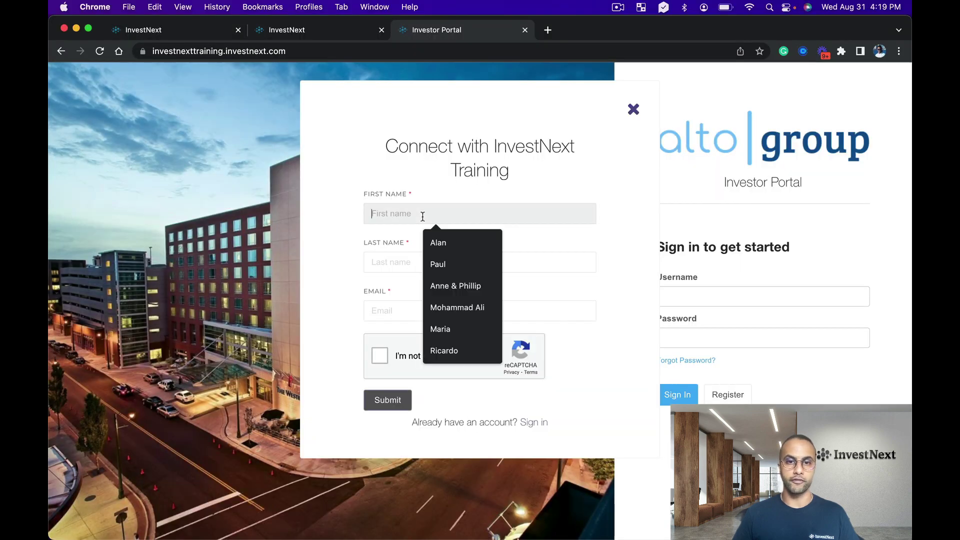
click(386, 257)
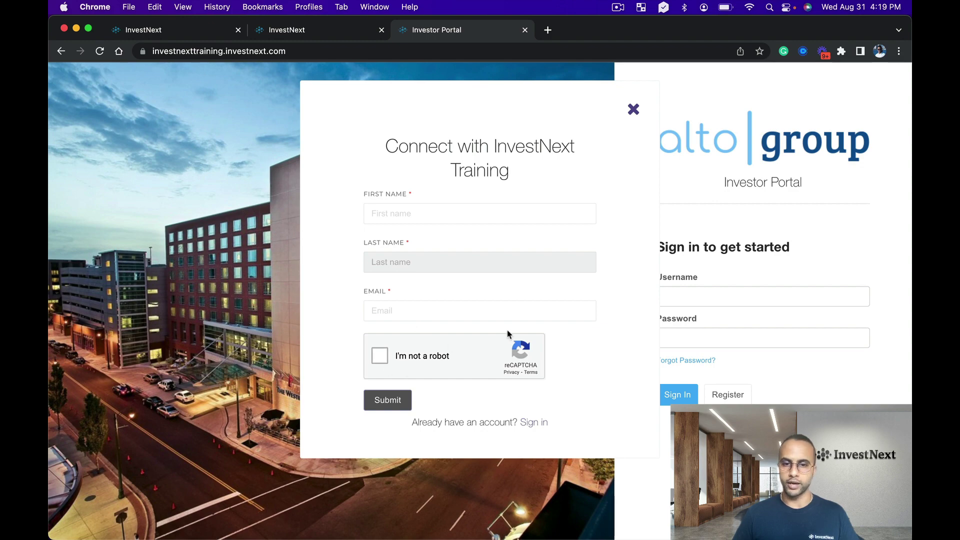
click(633, 109)
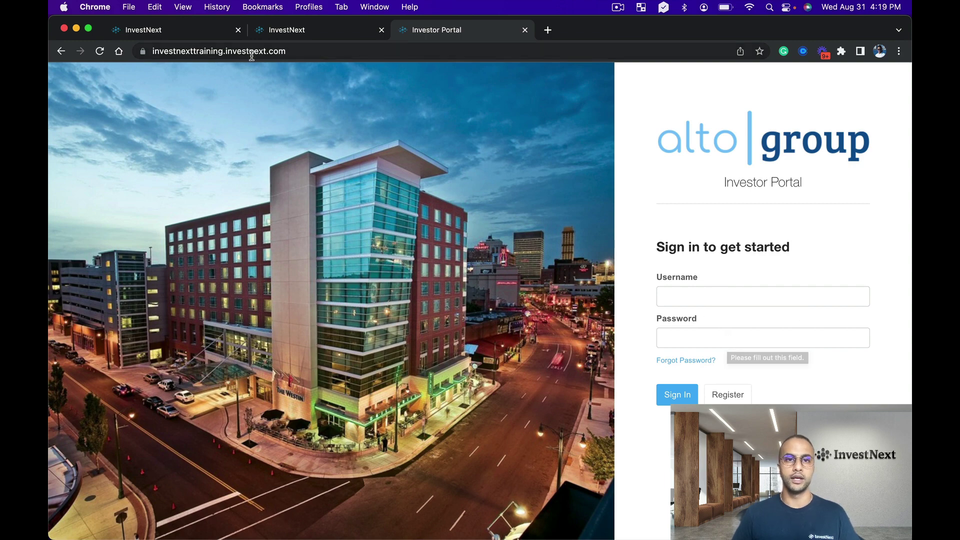
Step: Back in Investor Portal Access settings, turn off Enable Self Registration and save the changes
click(202, 29)
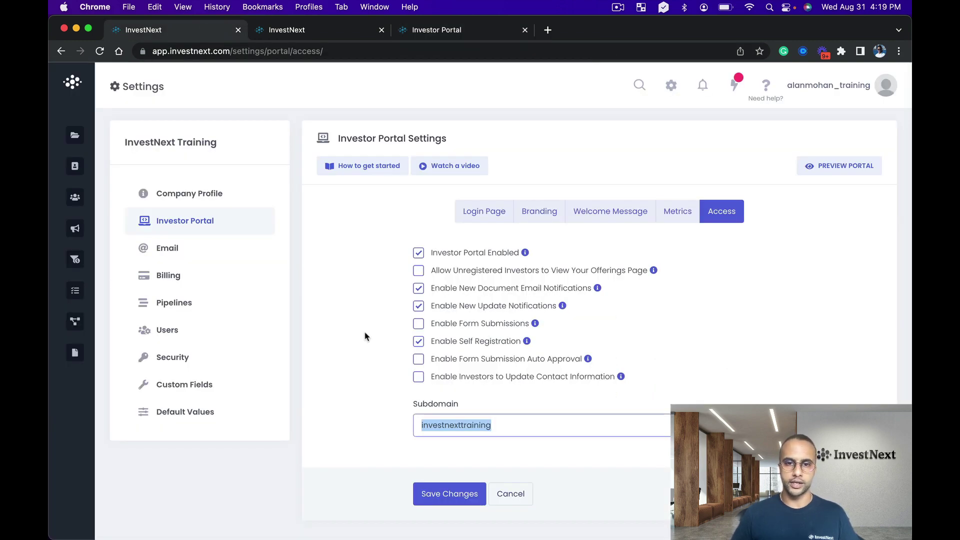
click(385, 350)
click(419, 342)
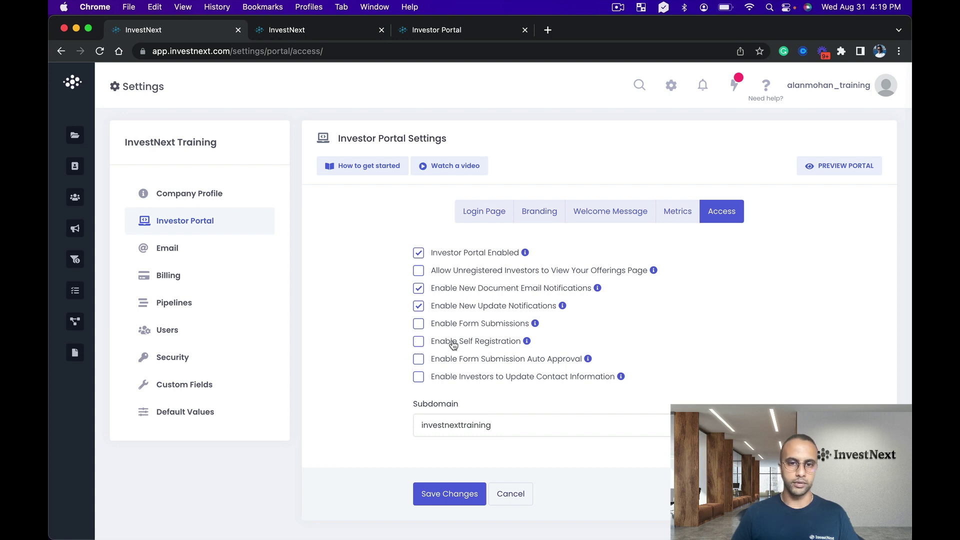
click(456, 494)
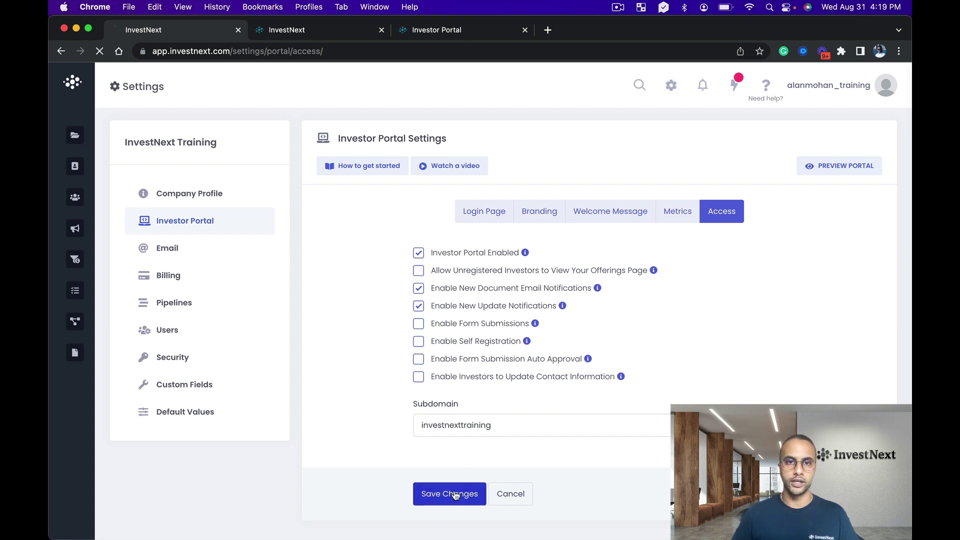
Step: Reload the live login page to confirm Register is gone, then close the login and preview tabs
click(439, 29)
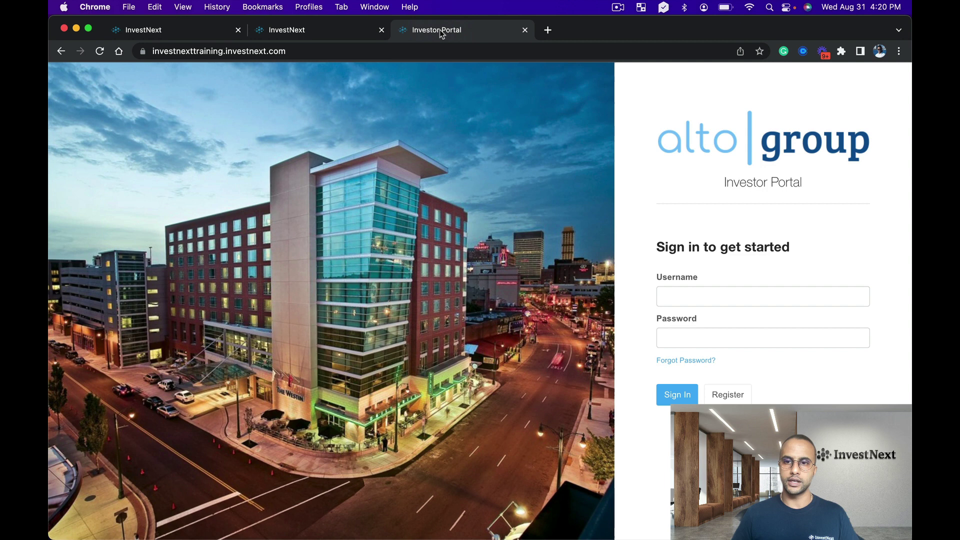
click(100, 52)
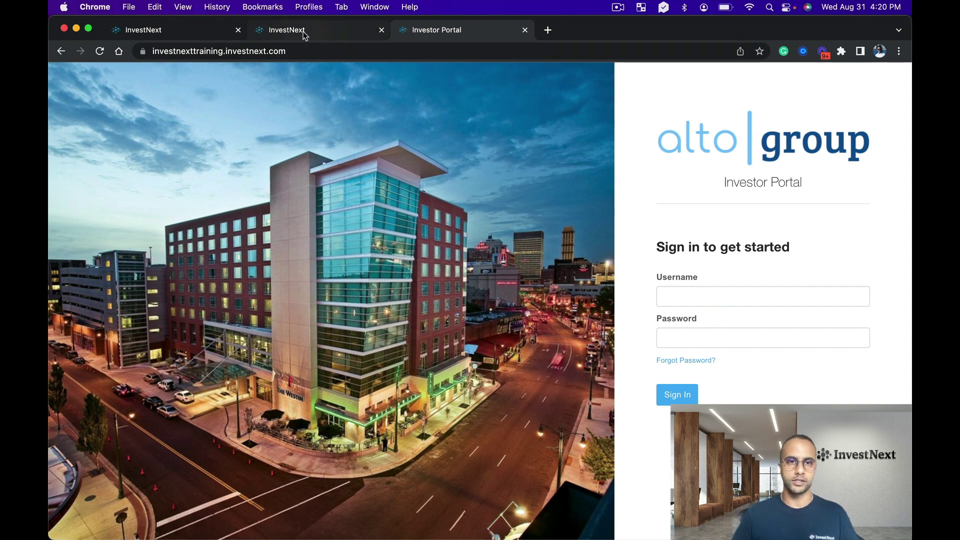
click(525, 30)
click(382, 30)
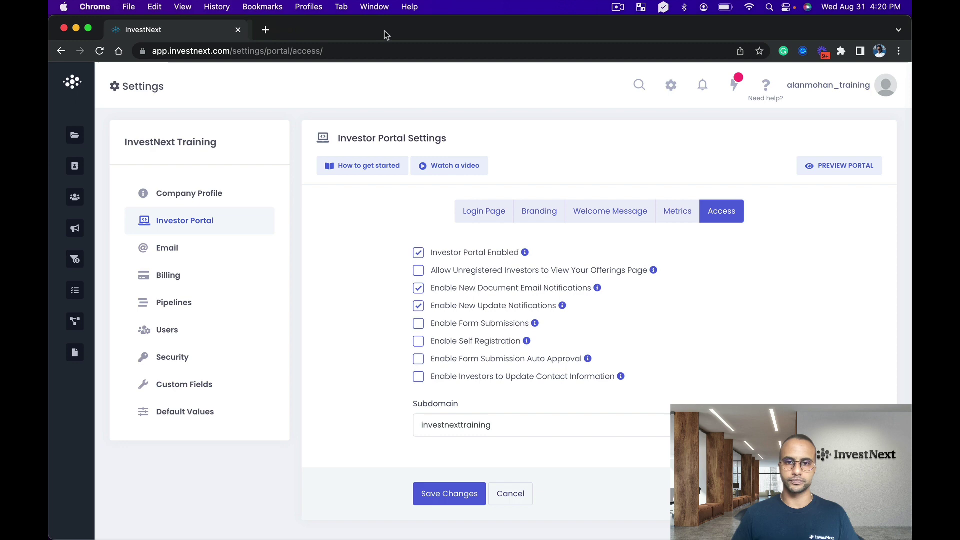
Step: Re-enable Self Registration and enable Investors to Update Contact Information, saving after each change
click(419, 342)
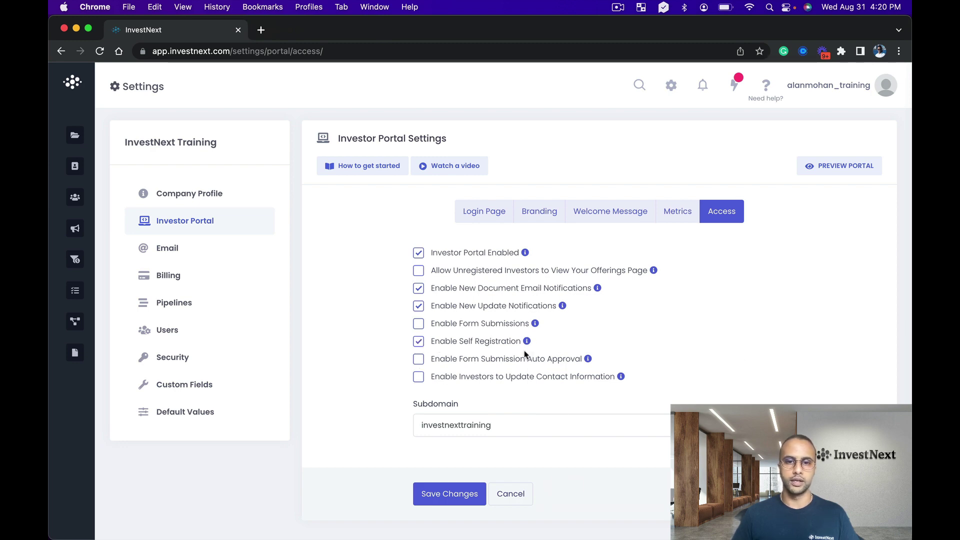
click(451, 494)
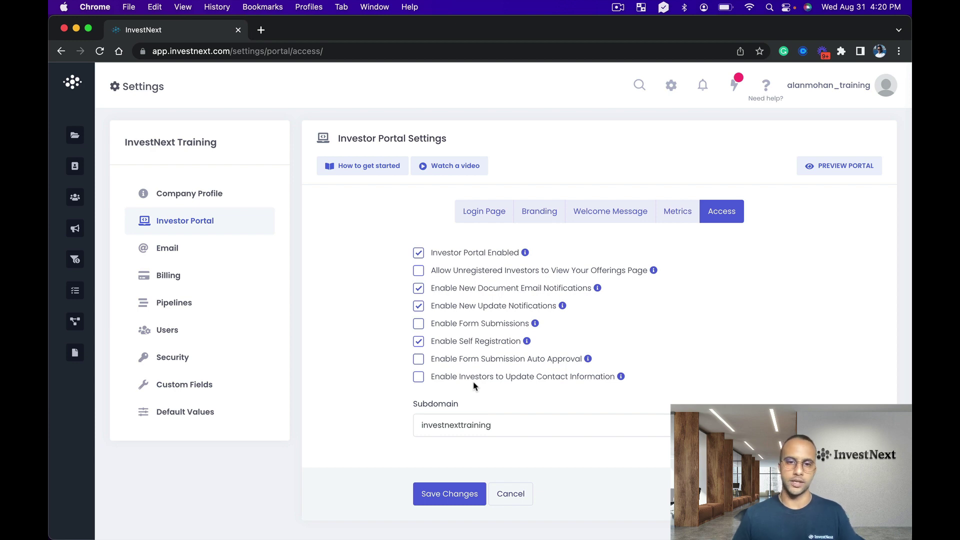
click(419, 378)
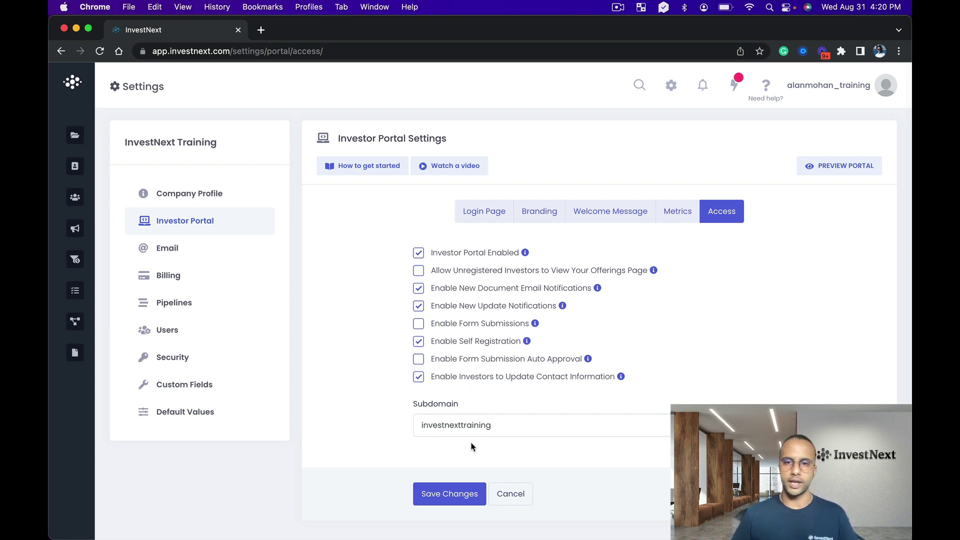
click(460, 496)
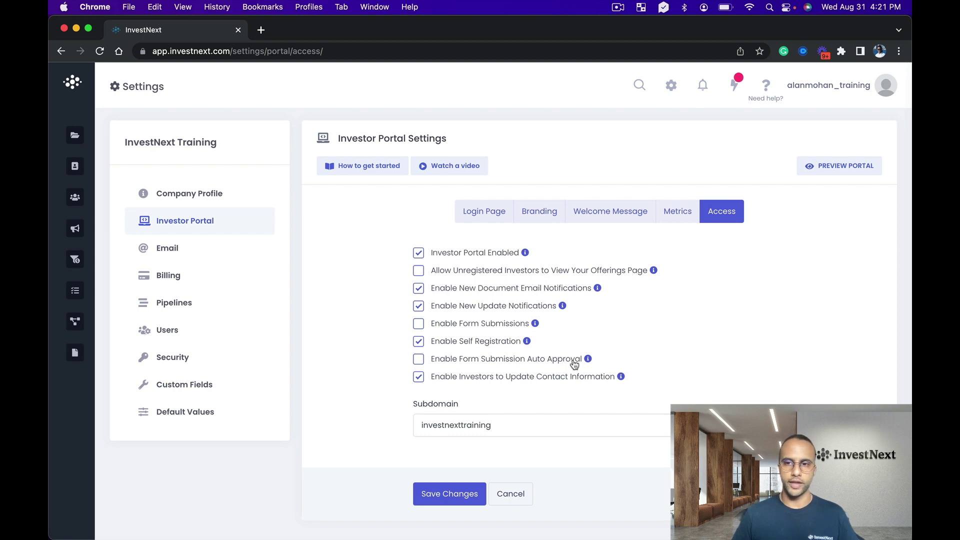
scroll(575, 365, down, 2)
scroll(575, 367, up, 2)
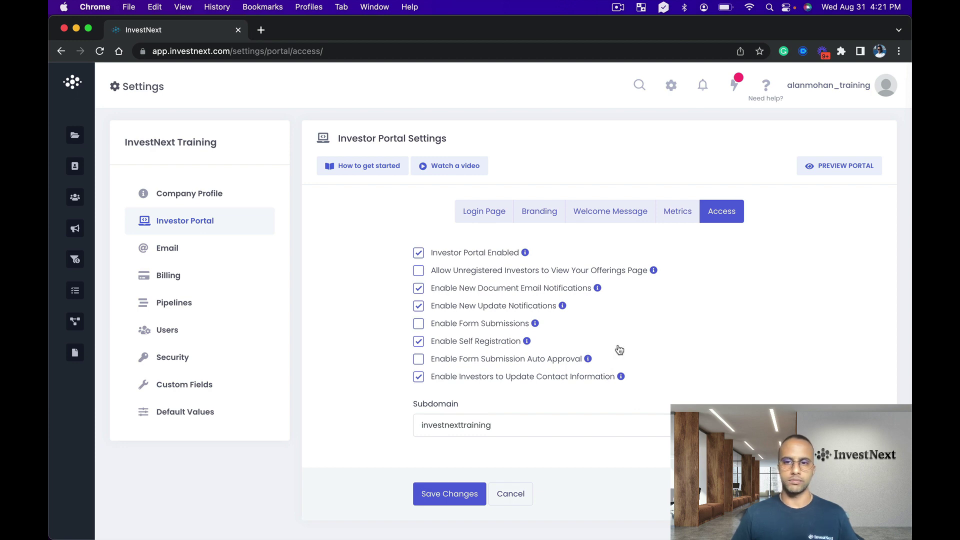
Step: Open a fresh alto group portal preview, look over its dashboard, then close the preview tab
click(862, 171)
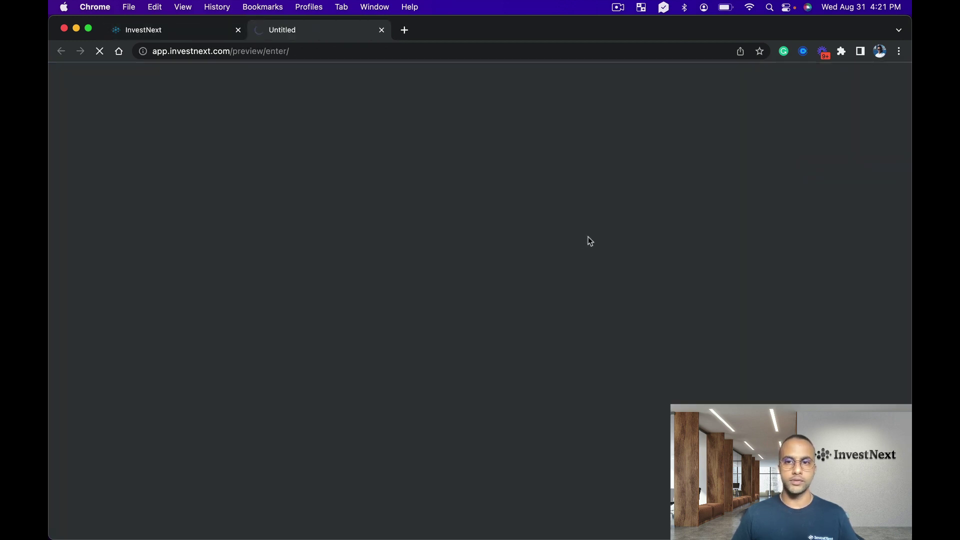
scroll(568, 264, down, 1)
scroll(568, 264, up, 1)
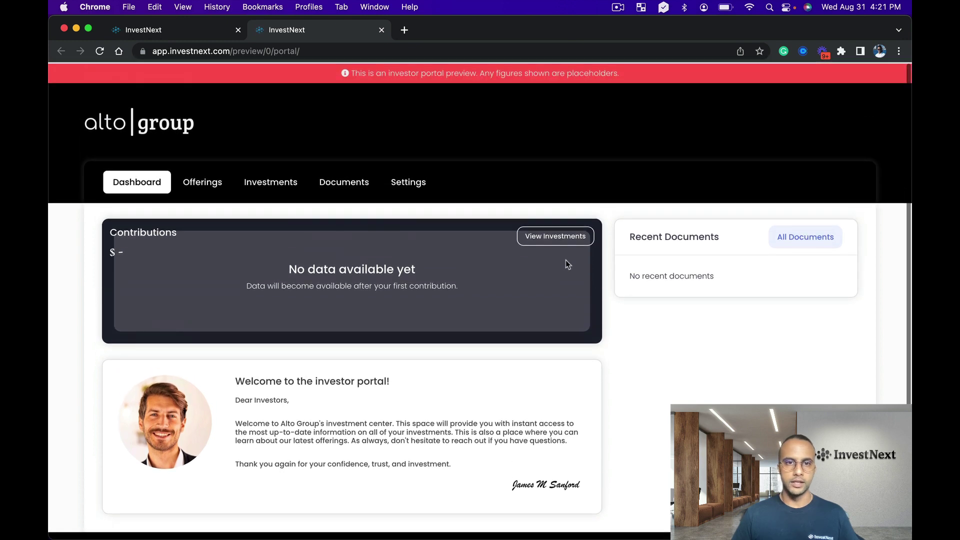
scroll(567, 264, down, 1)
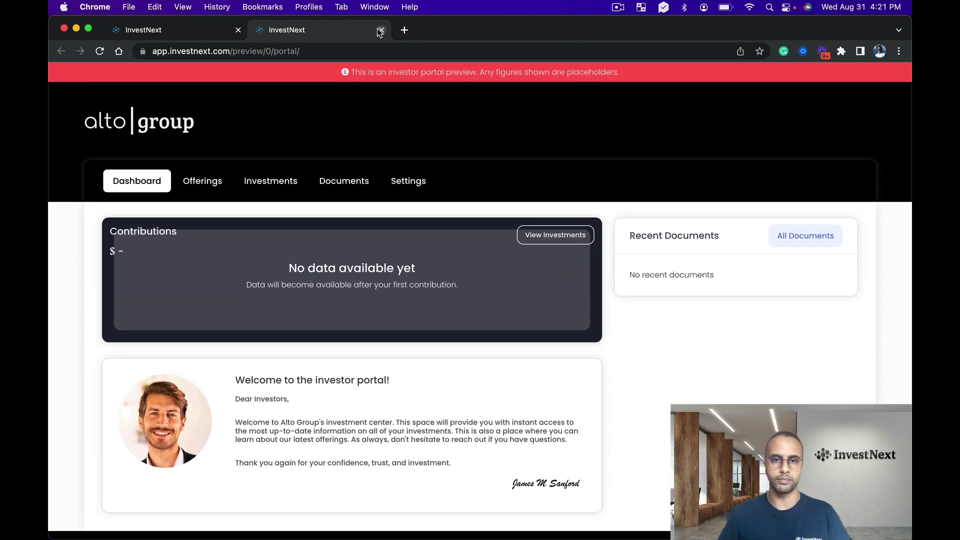
click(381, 30)
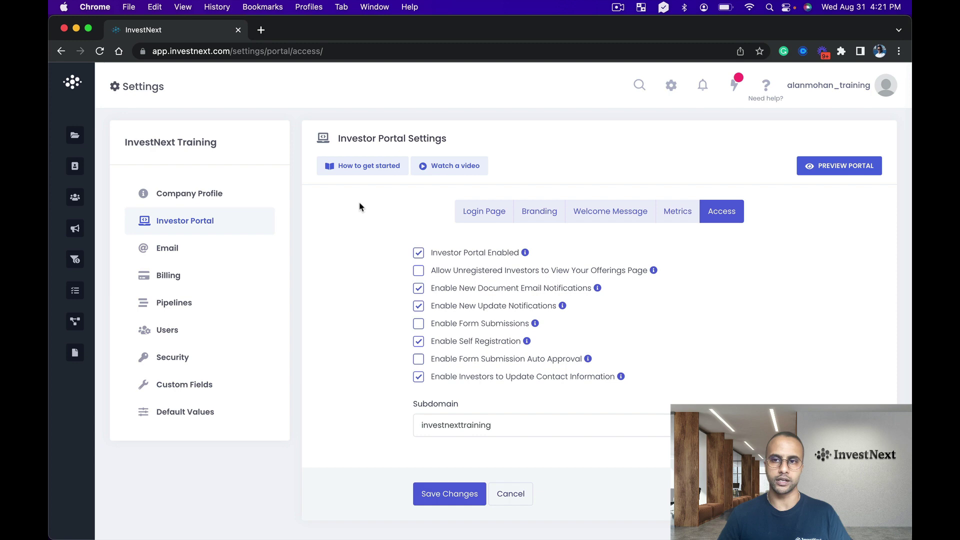